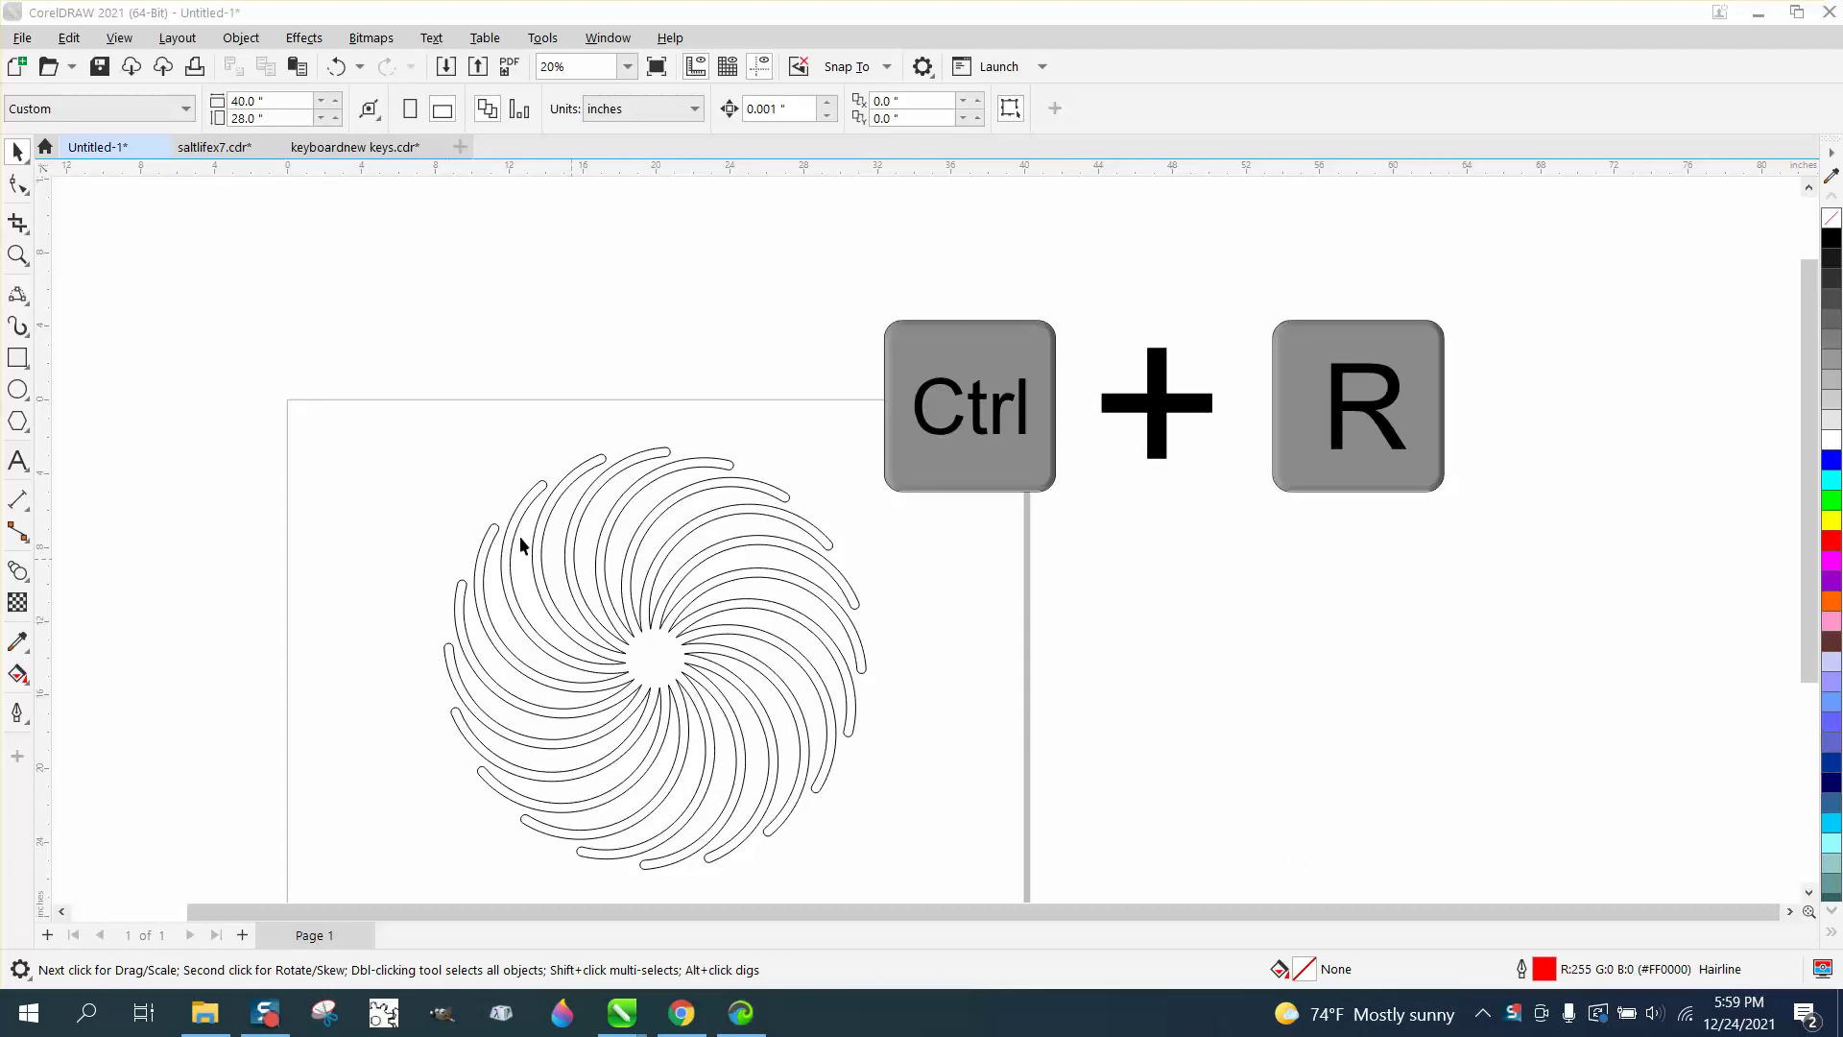
Step: Zoom in on the spiral and fill it black
{"action": "left_click", "coordinate": [18, 254]}
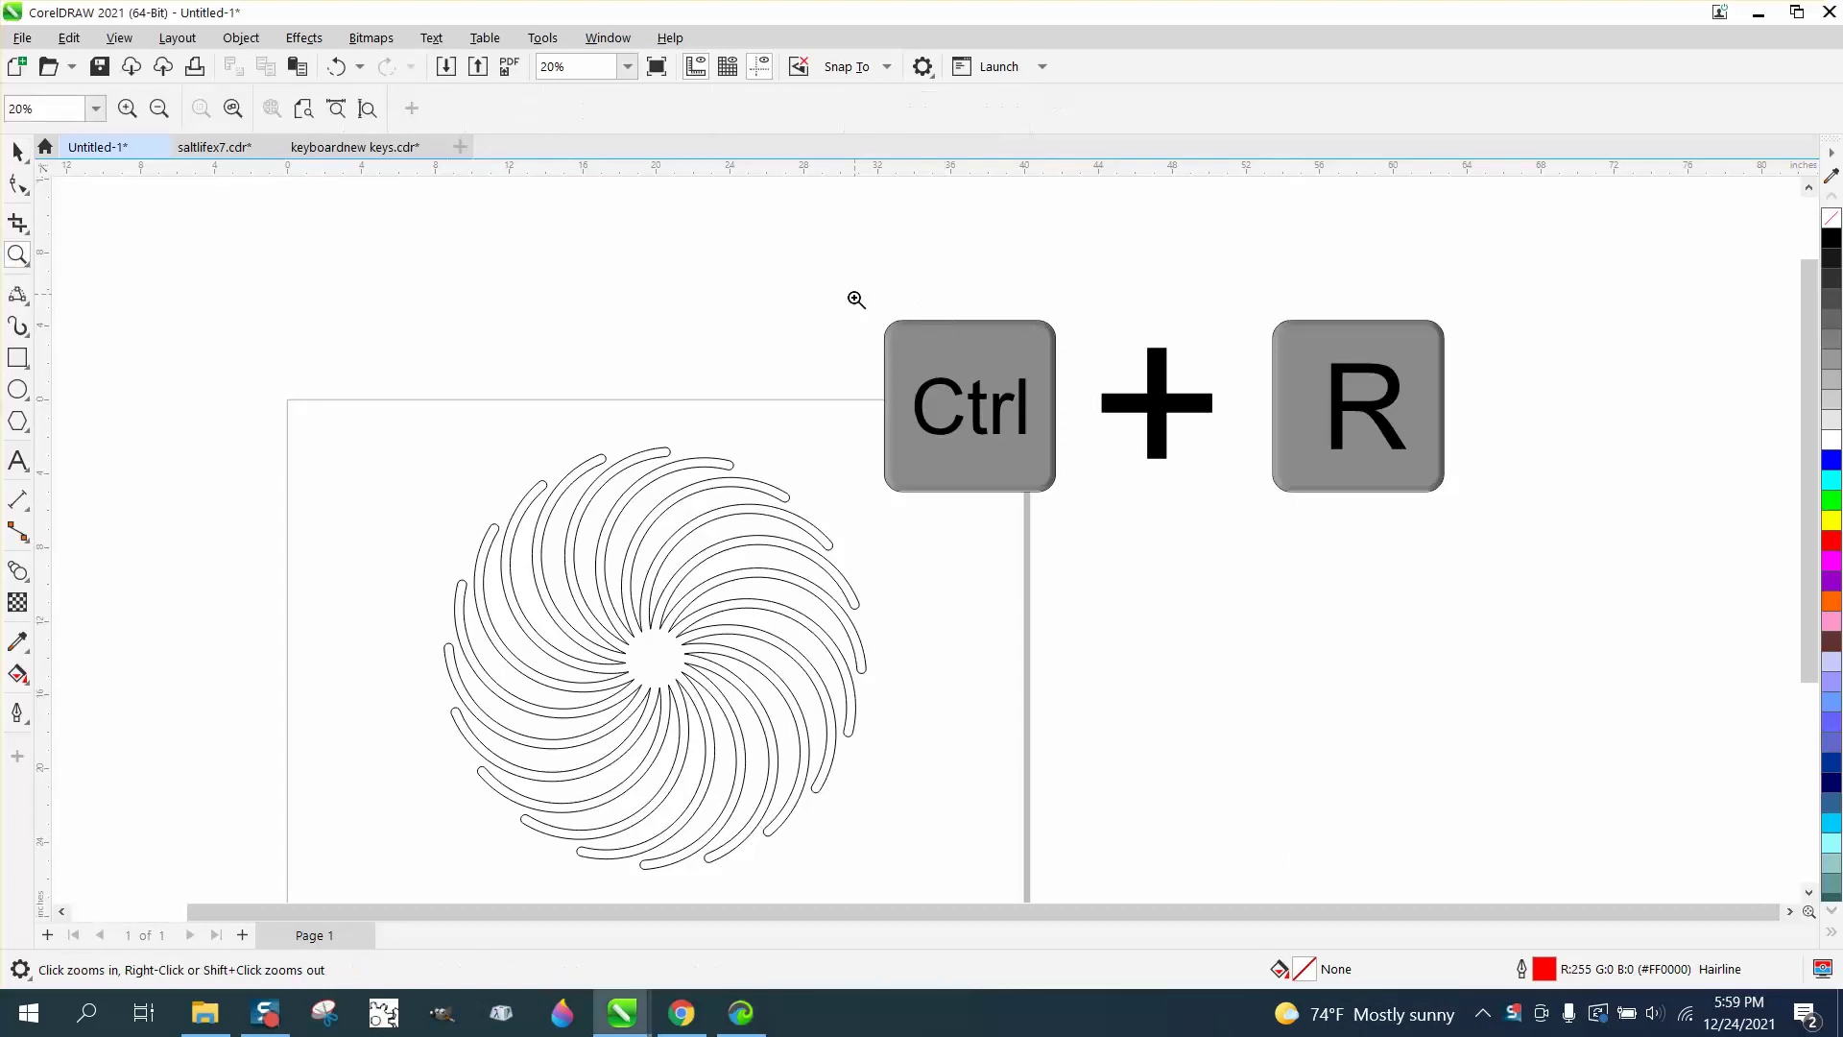
{"action": "left_click_drag", "start_coordinate": [856, 297], "coordinate": [1503, 570]}
{"action": "scroll", "coordinate": [999, 419], "scroll_direction": "down", "scroll_amount": 1}
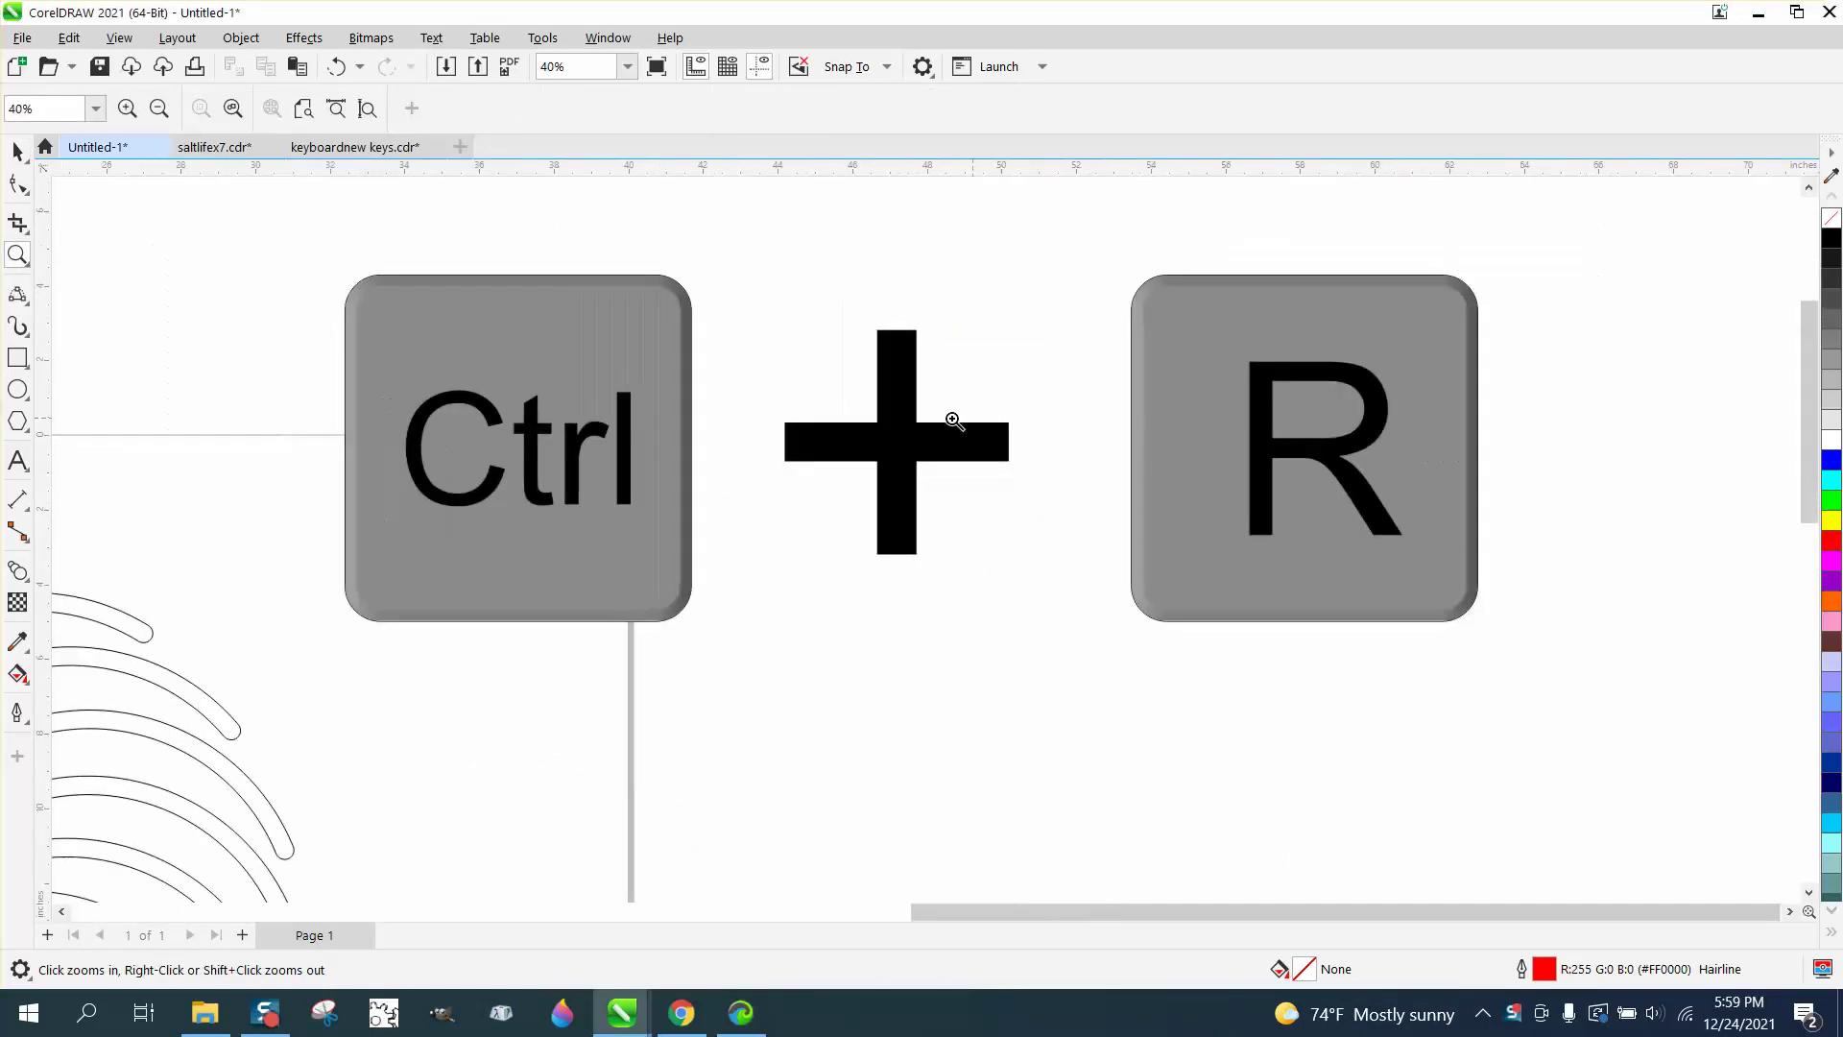
{"action": "scroll", "coordinate": [1258, 454], "scroll_direction": "down", "scroll_amount": 1}
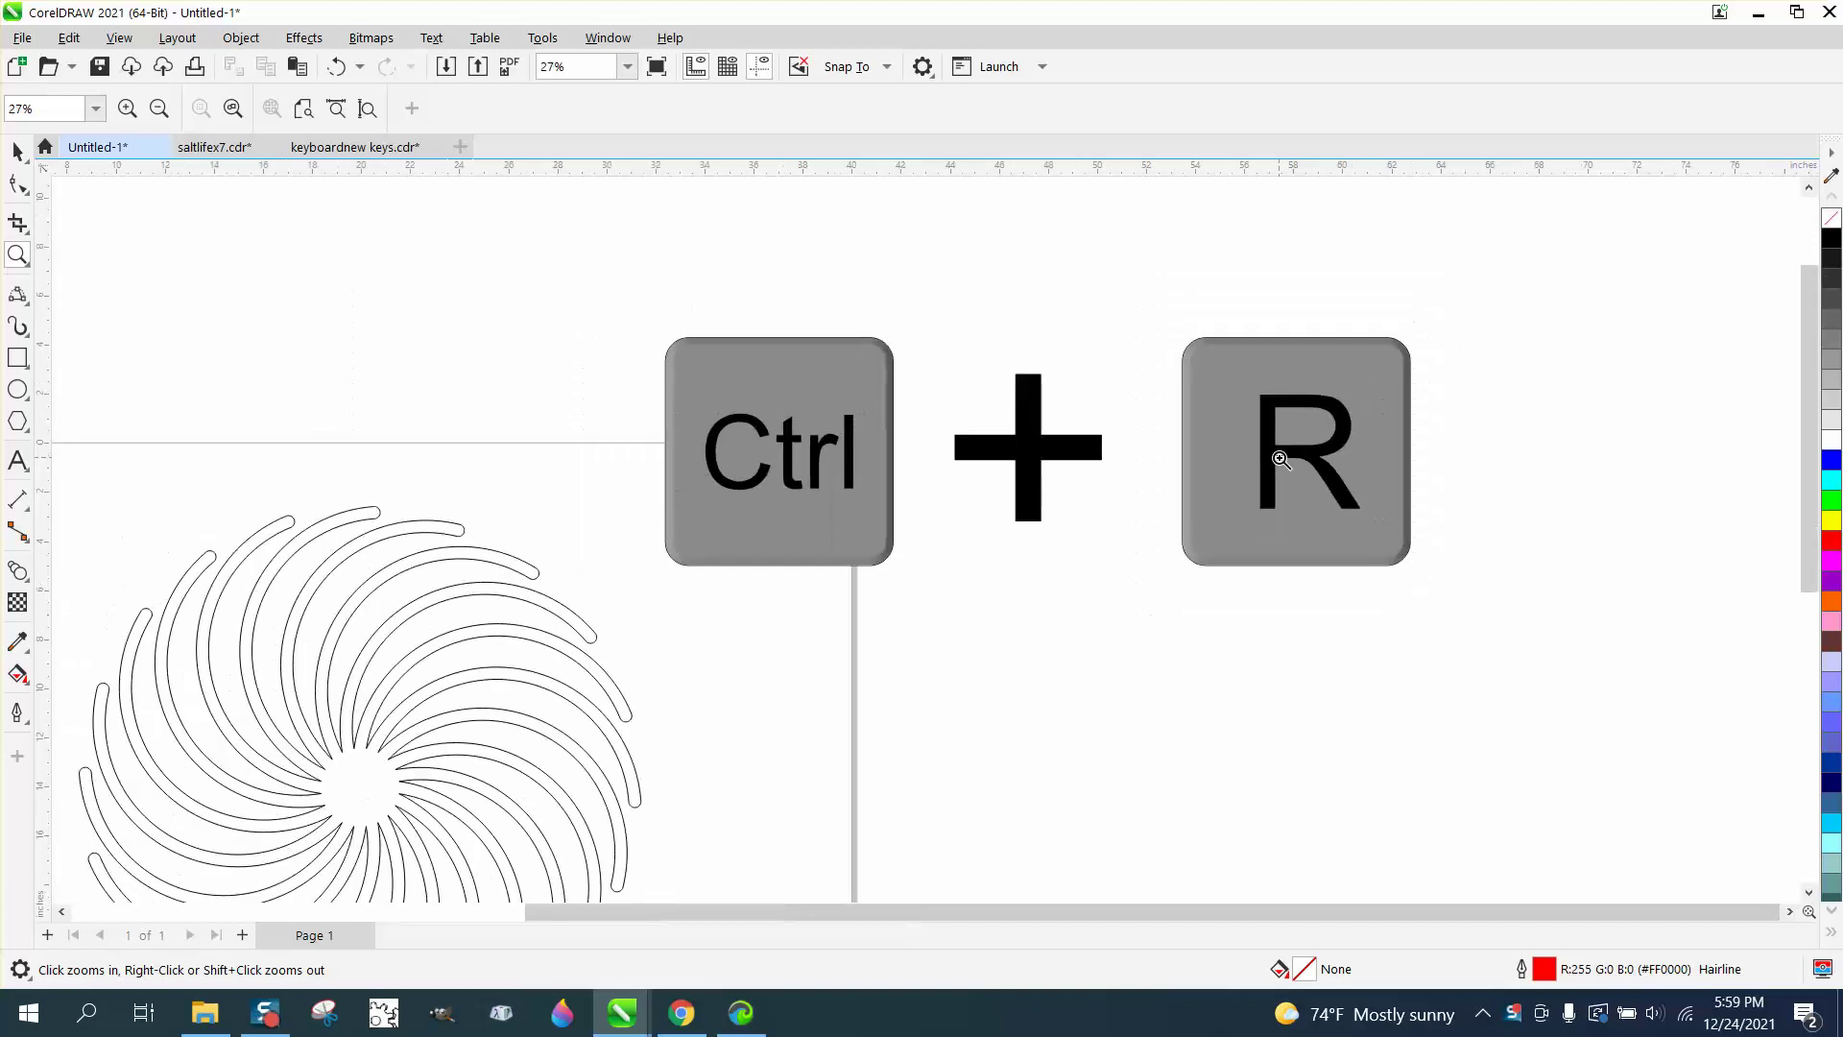
{"action": "scroll", "coordinate": [1257, 453], "scroll_direction": "down", "scroll_amount": 1}
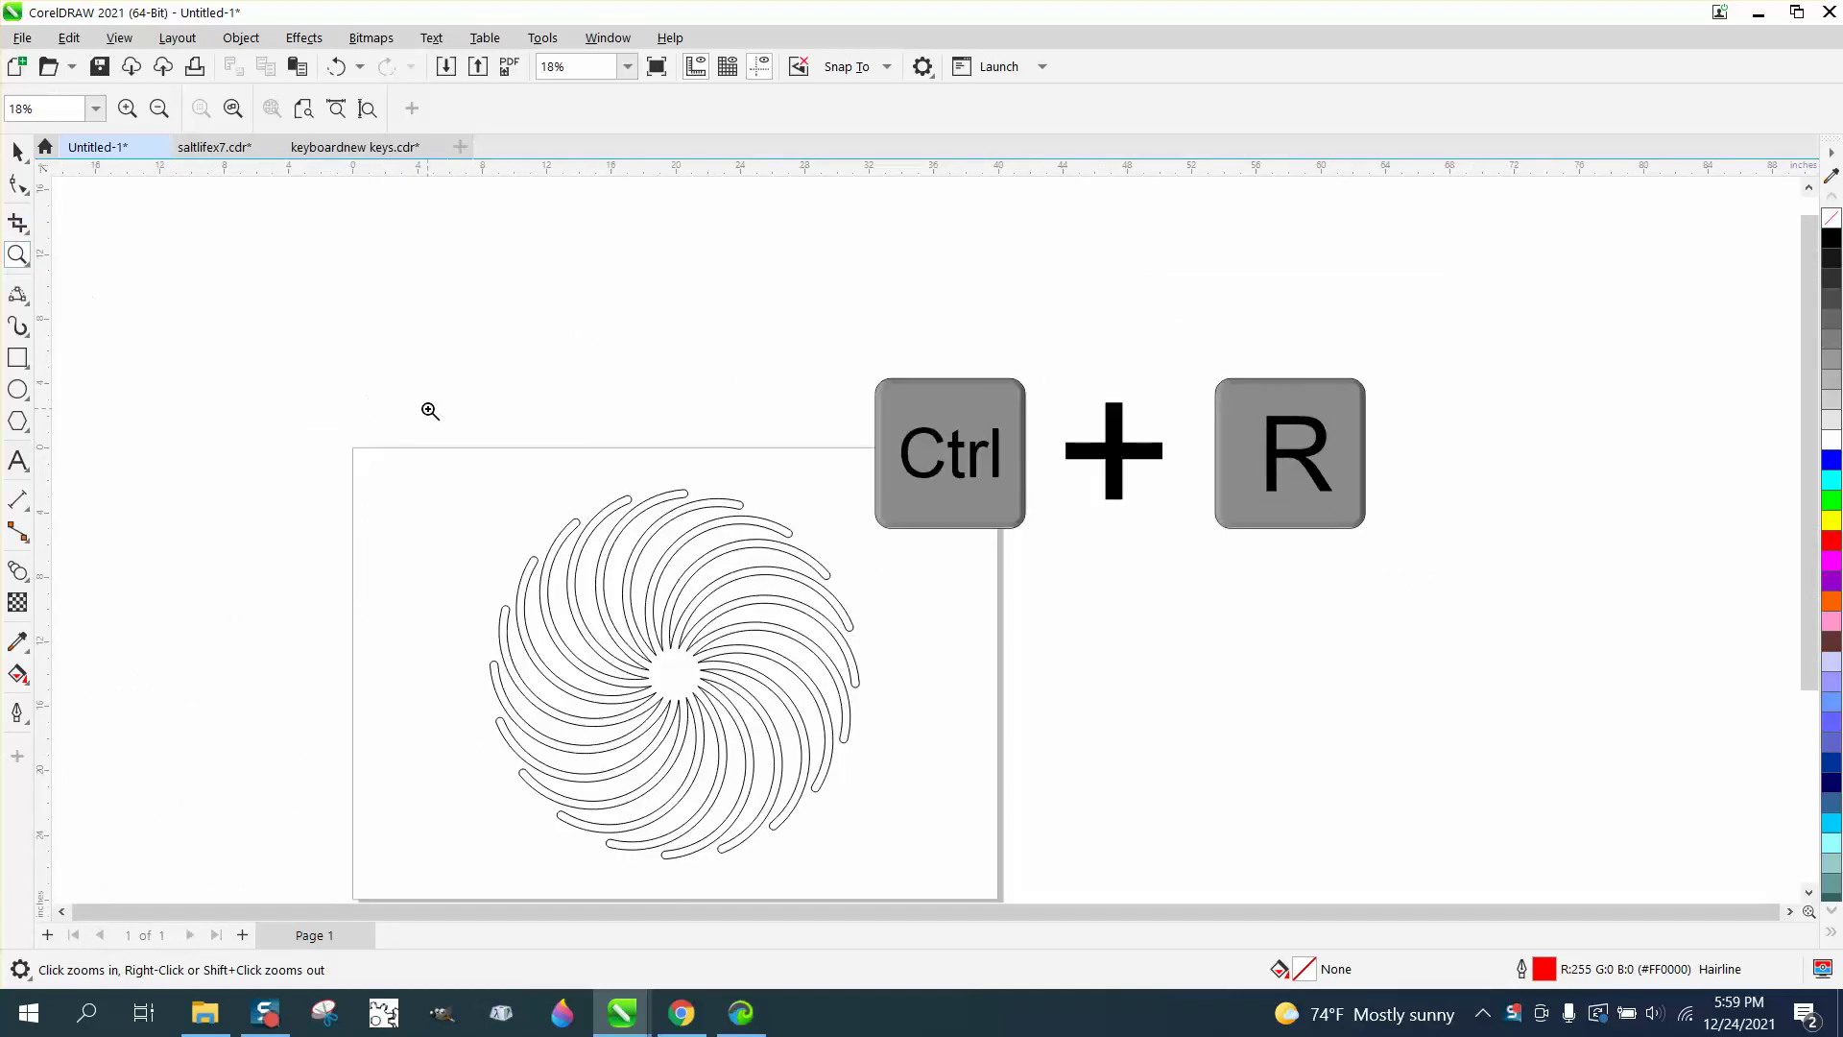
{"action": "mouse_move", "coordinate": [428, 417]}
{"action": "left_mouse_down"}
{"action": "mouse_move", "coordinate": [1017, 834]}
{"action": "mouse_move", "coordinate": [1015, 852]}
{"action": "left_mouse_up"}
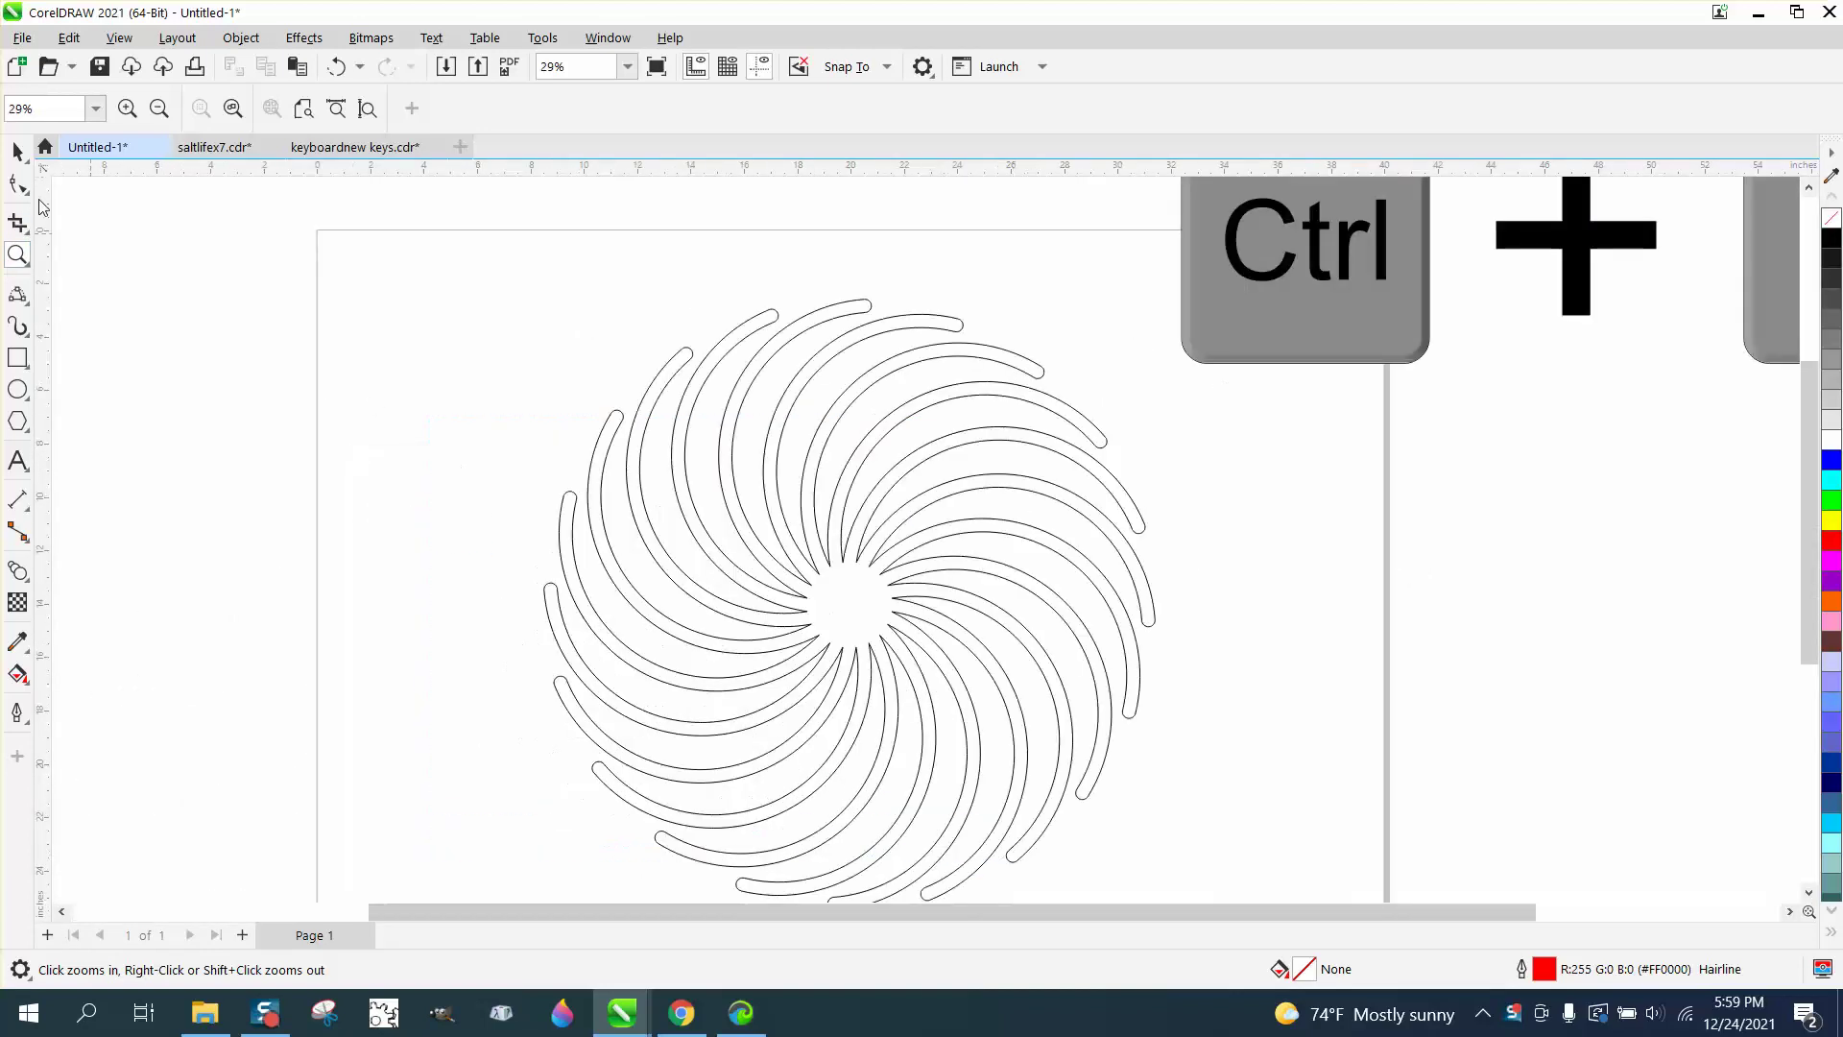
{"action": "left_click", "coordinate": [17, 152]}
{"action": "left_click", "coordinate": [875, 571]}
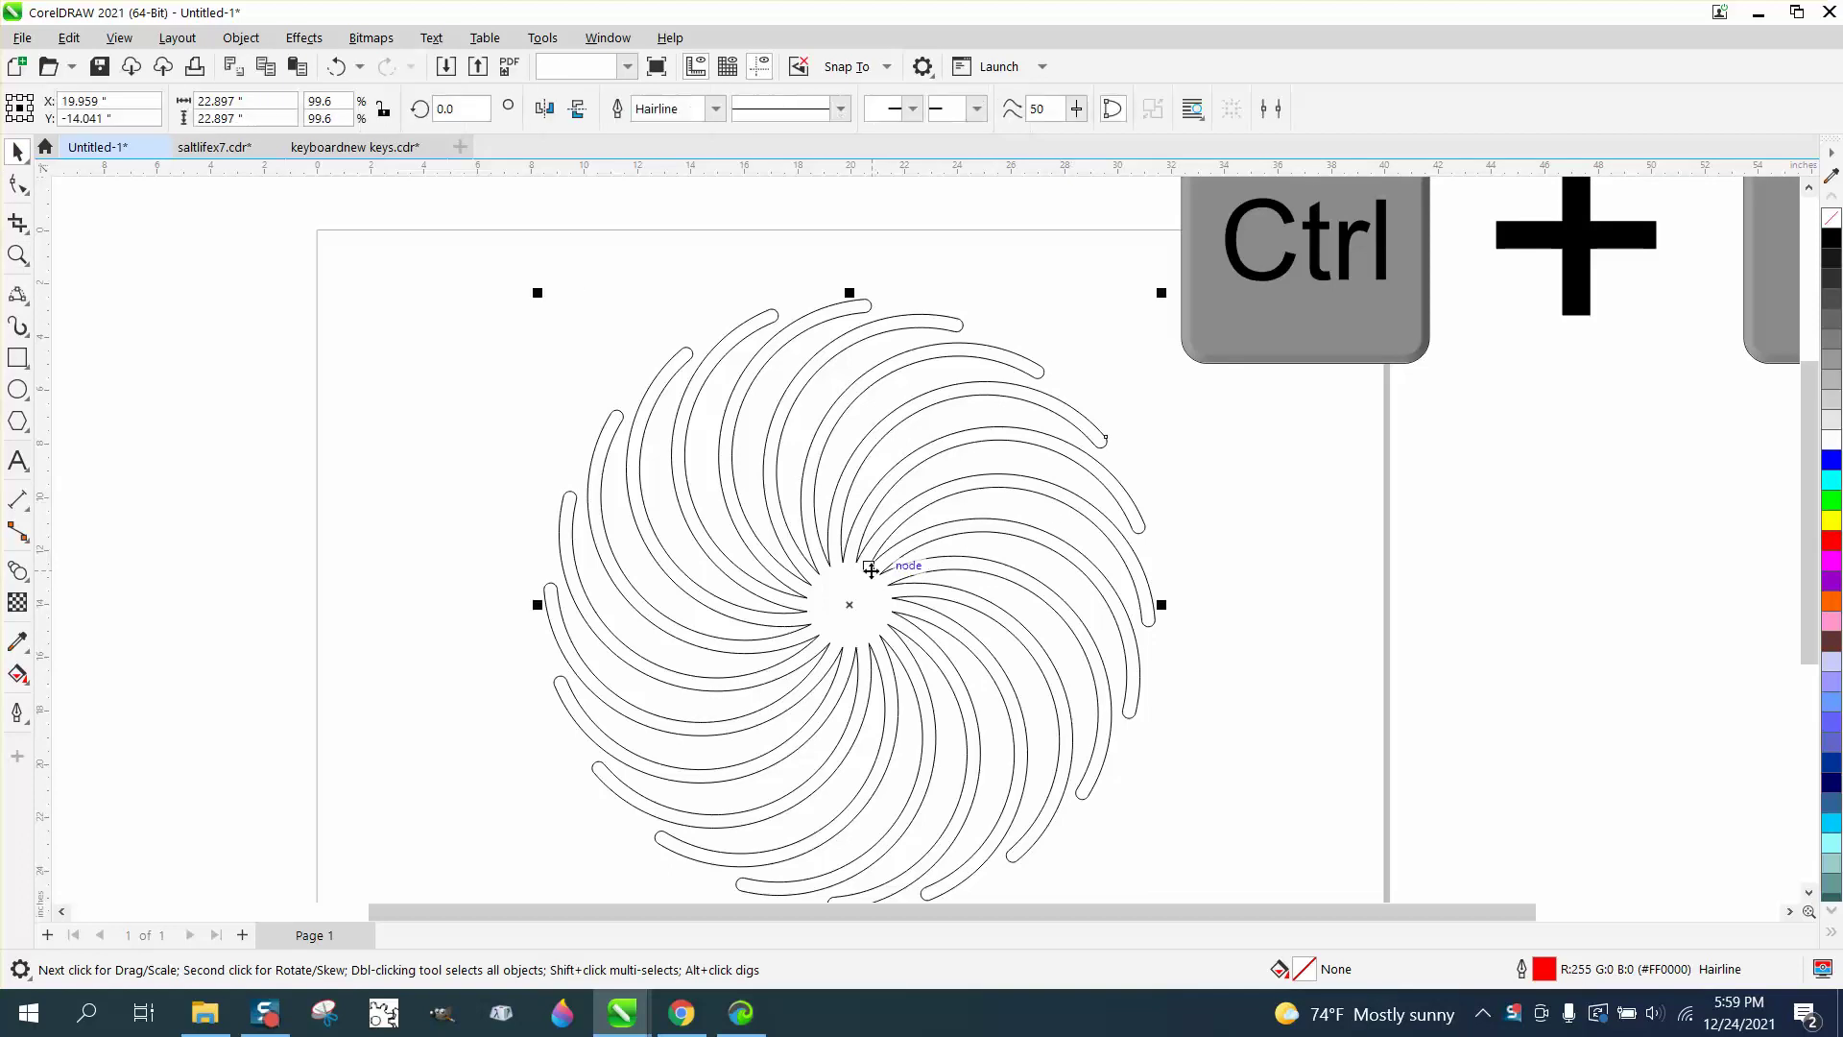
{"action": "left_click", "coordinate": [1831, 459]}
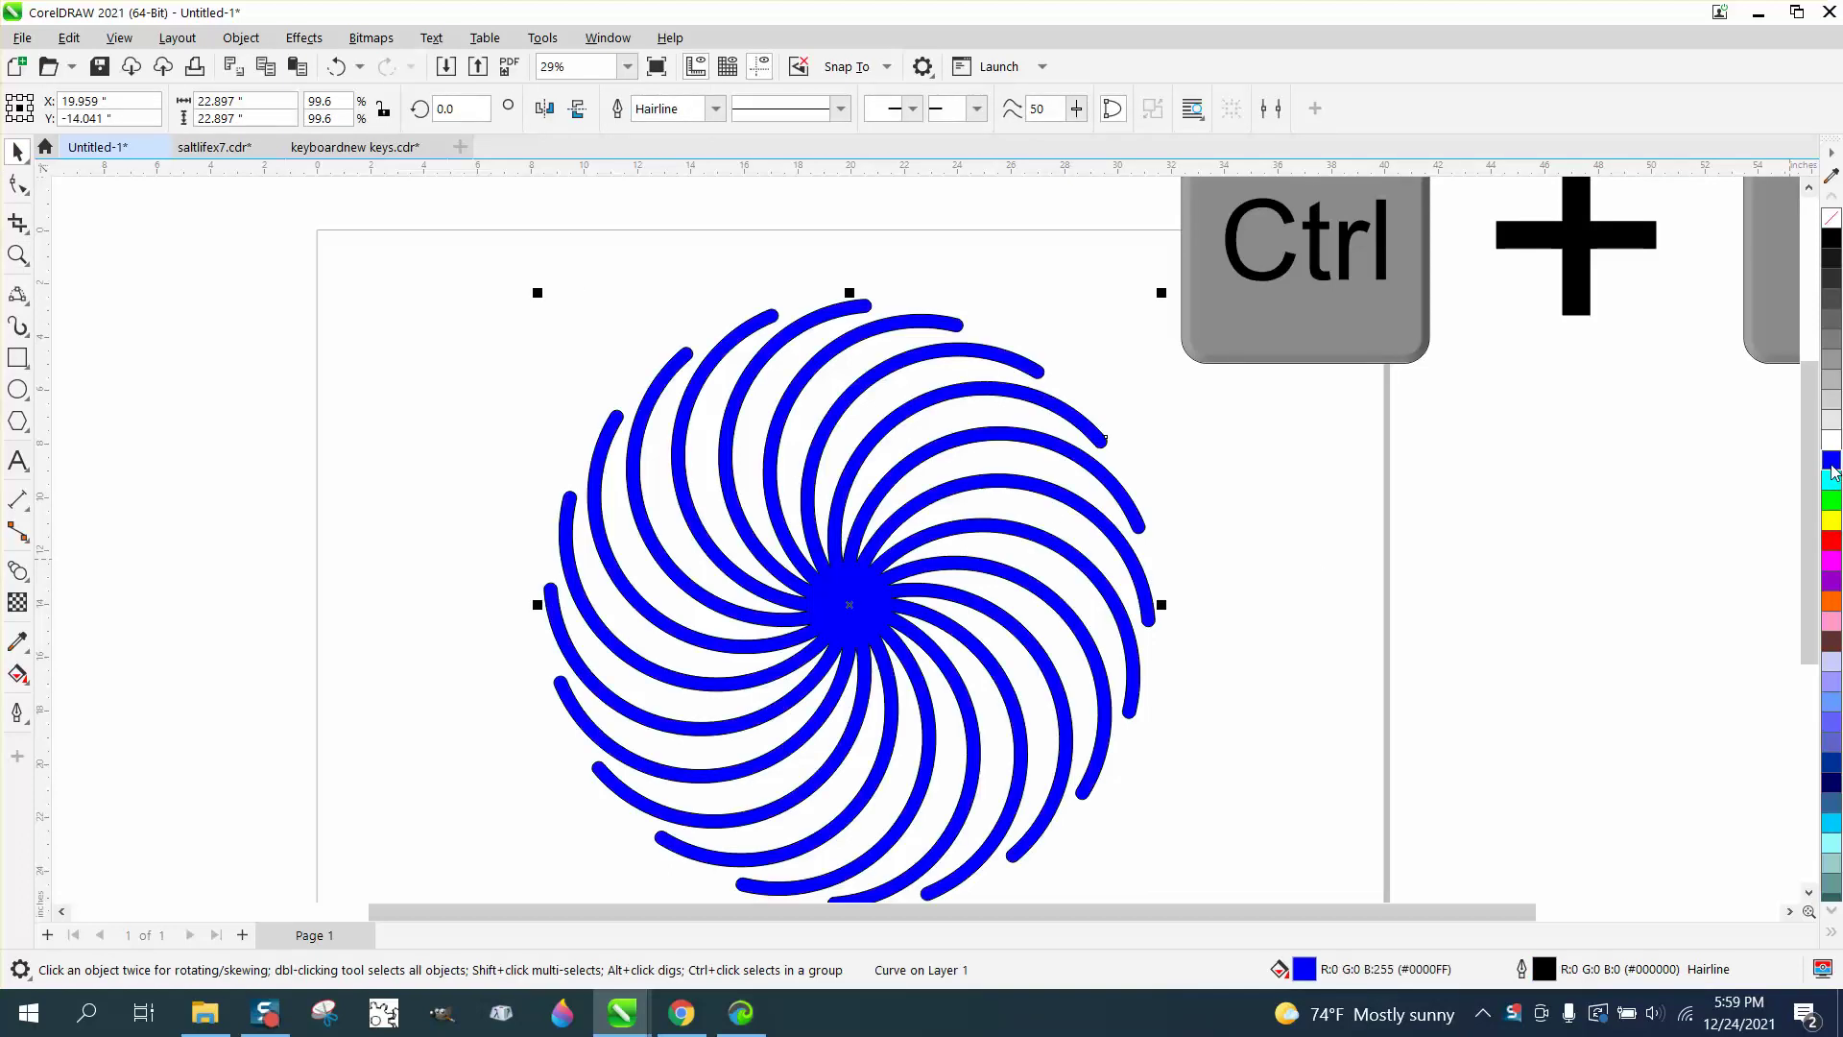
{"action": "left_click", "coordinate": [1831, 239]}
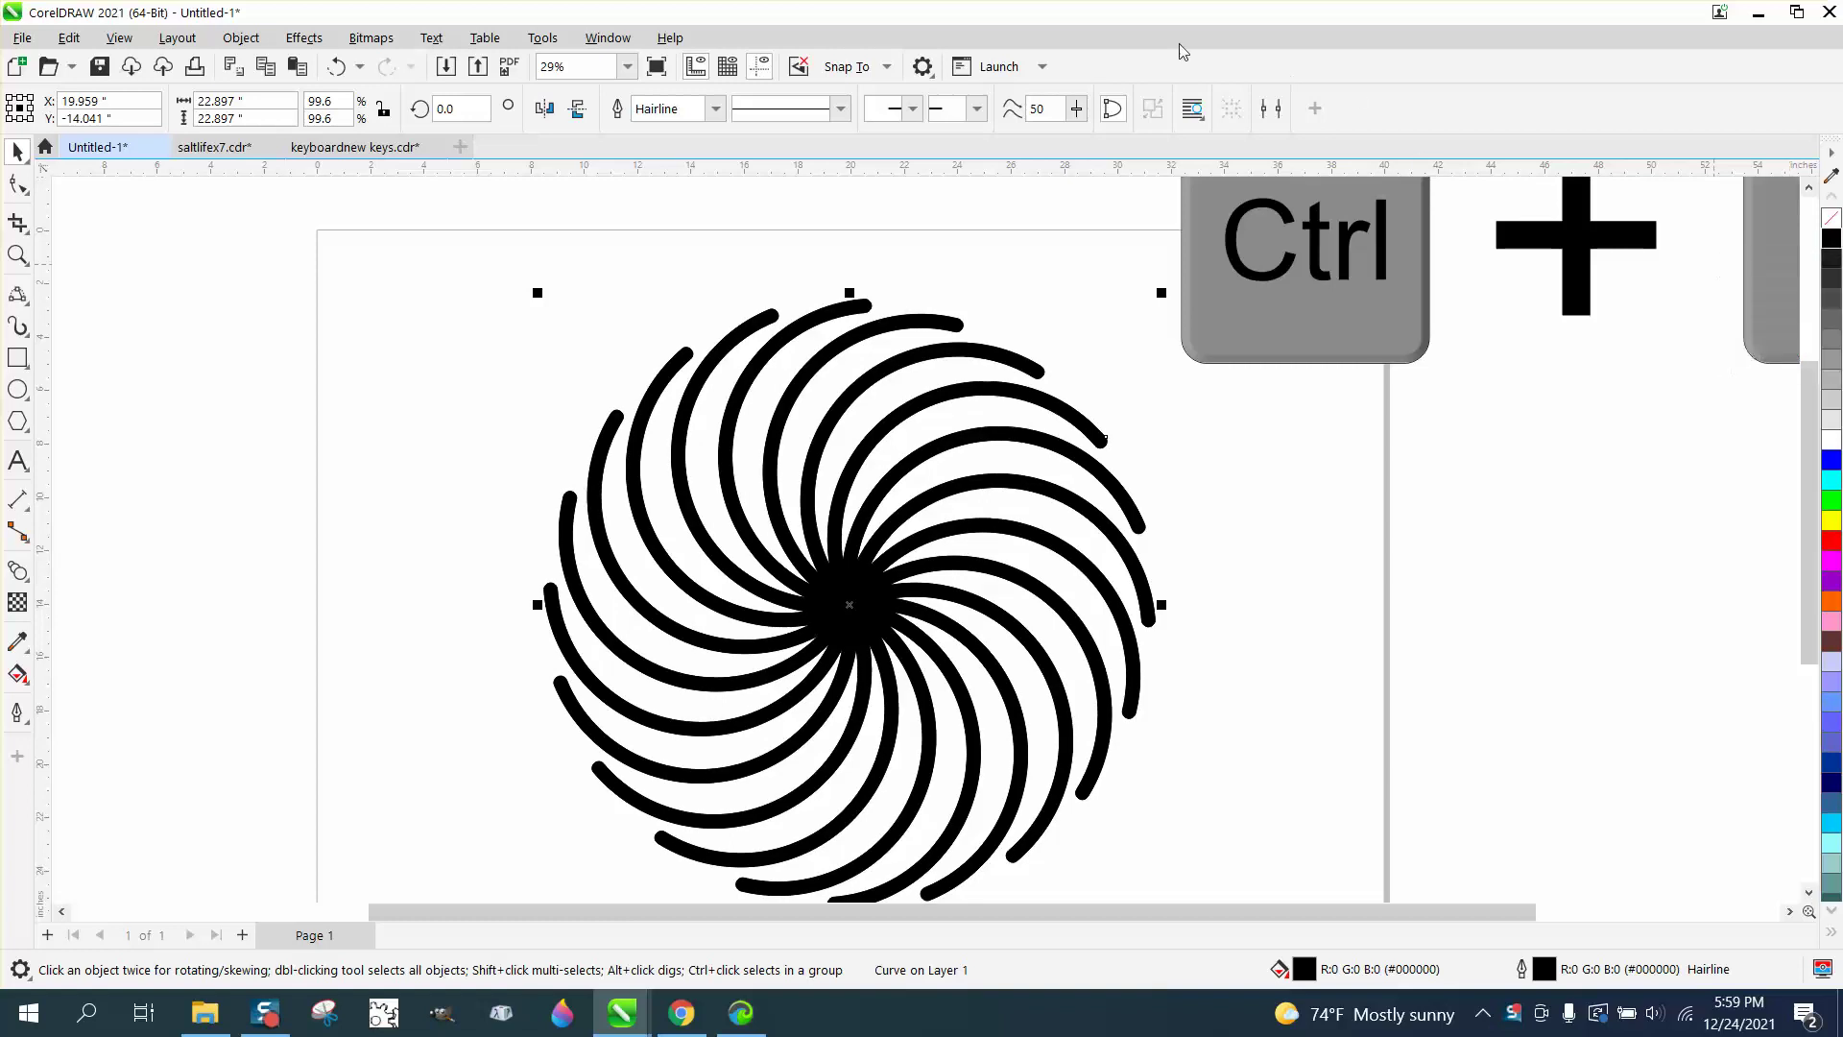
Step: Add a 180° mirrored copy filled light grey and remove the outlines
{"action": "left_click", "coordinate": [543, 111]}
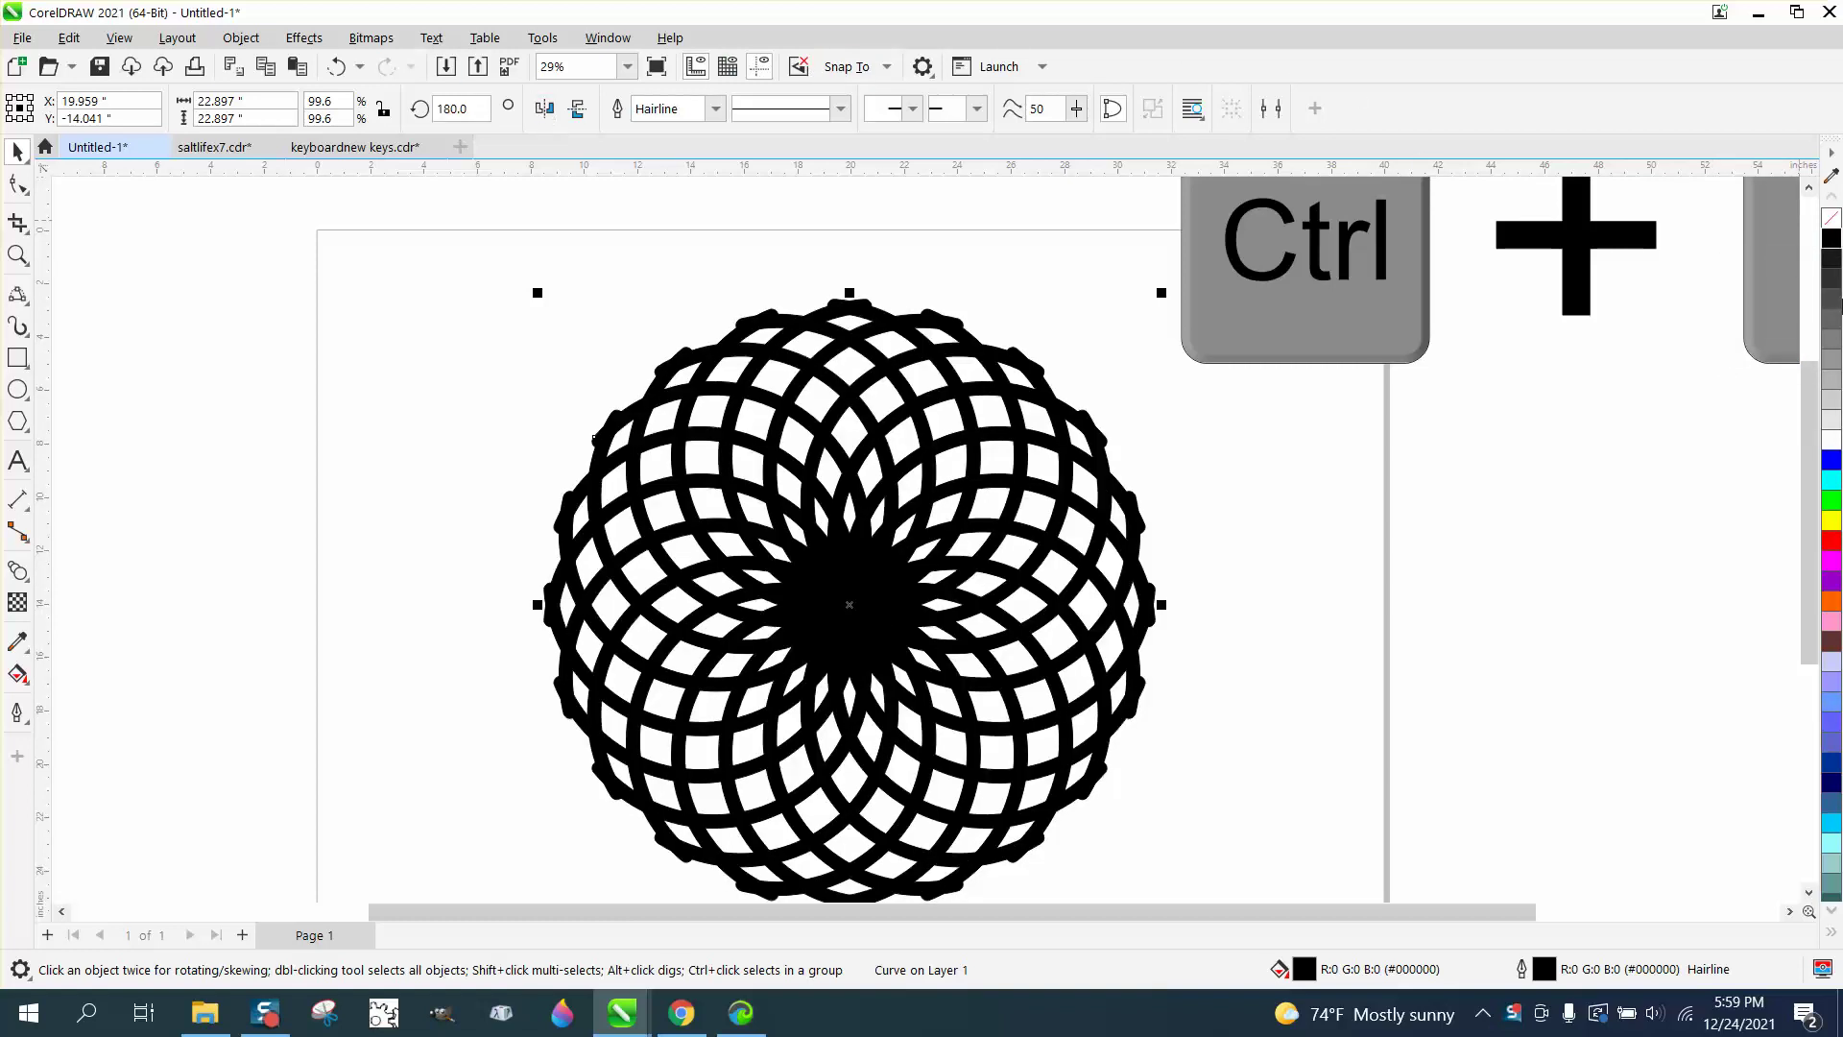
{"action": "left_click", "coordinate": [1832, 421]}
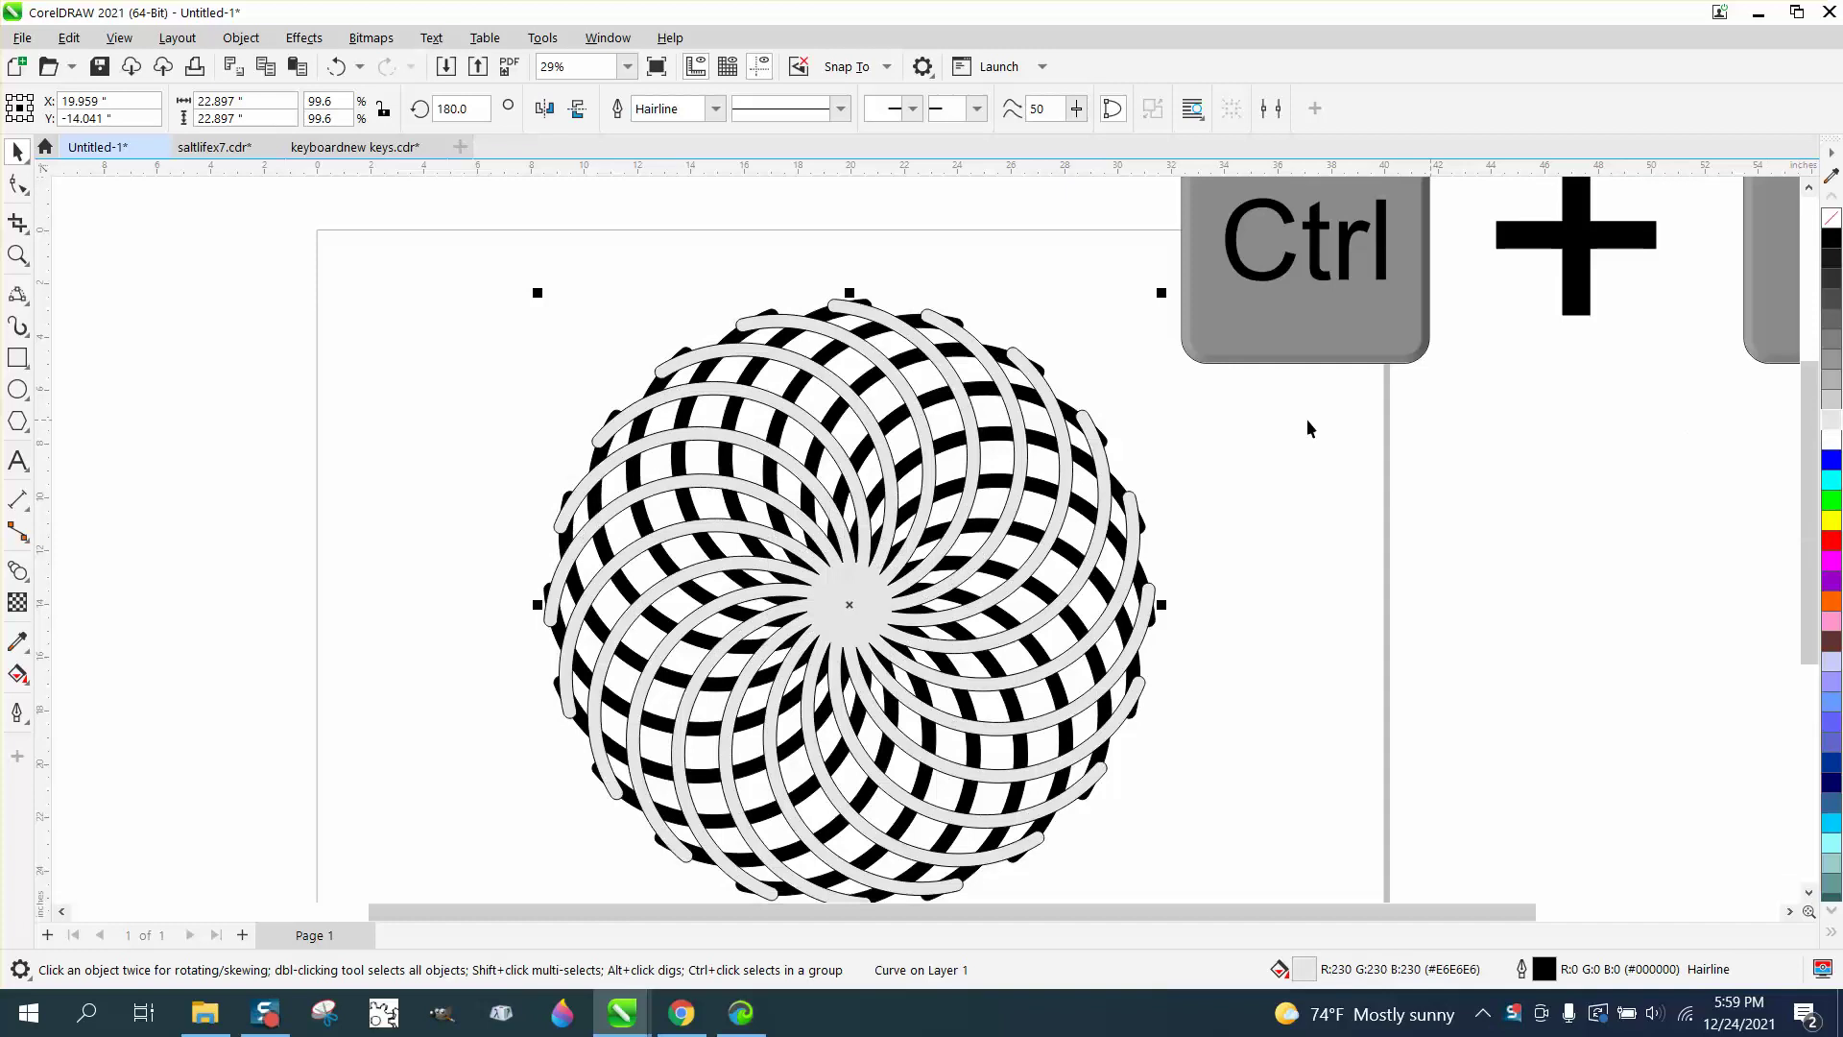
{"action": "right_click", "coordinate": [1832, 216]}
{"action": "scroll", "coordinate": [936, 324], "scroll_direction": "down", "scroll_amount": 1}
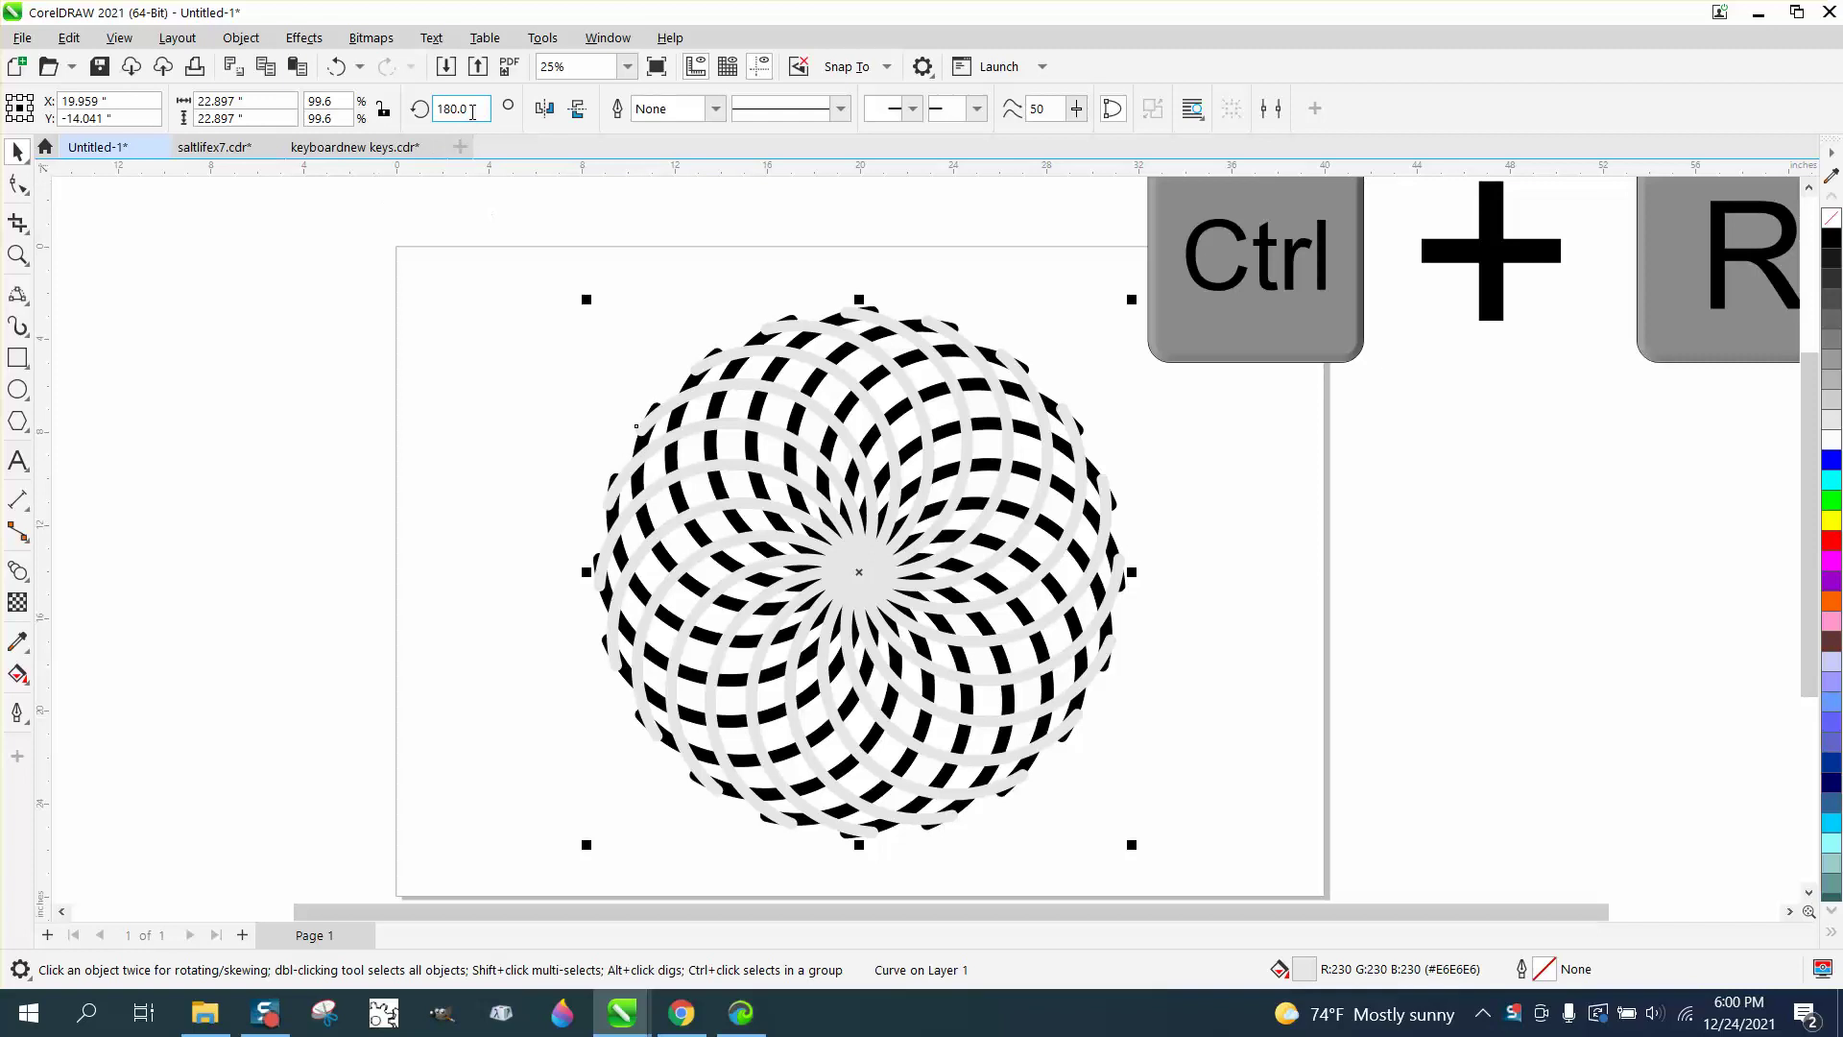
Step: Rotate the black swirl by 5° and repeat it five times with Ctrl+R
{"action": "left_click", "coordinate": [894, 252]}
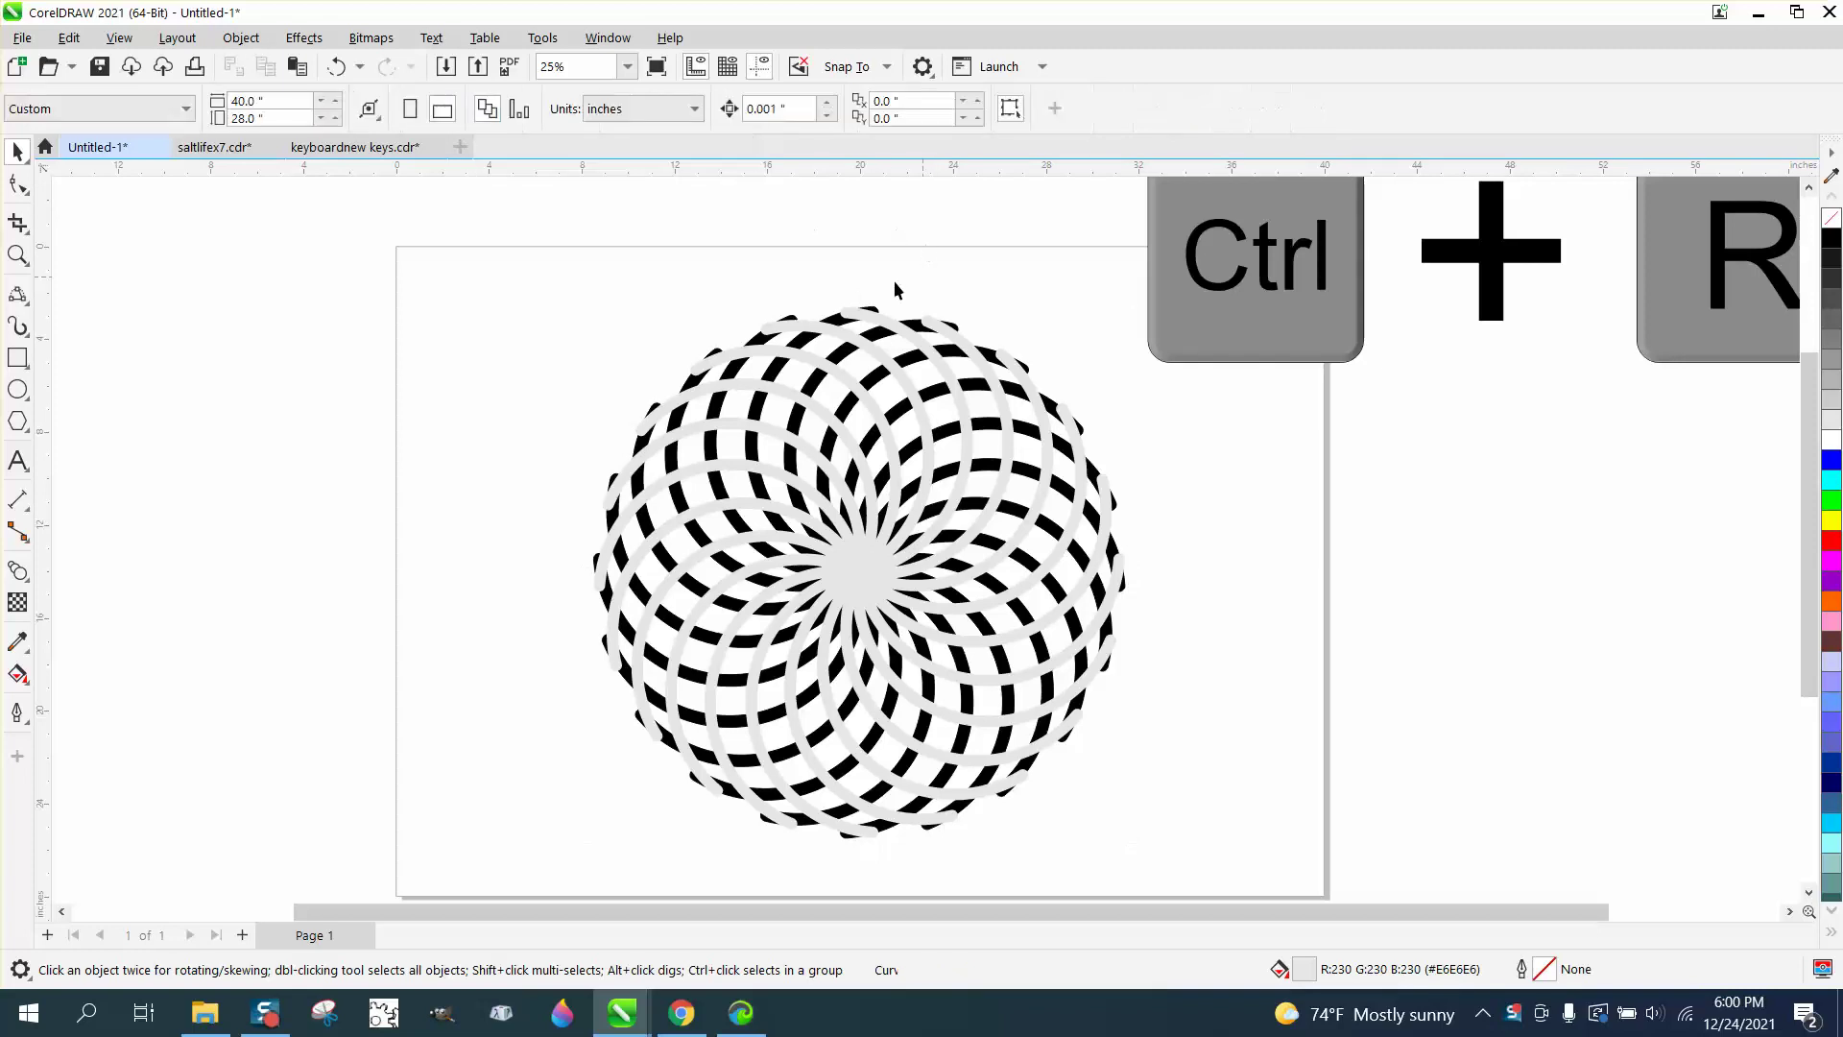
{"action": "left_click", "coordinate": [836, 326]}
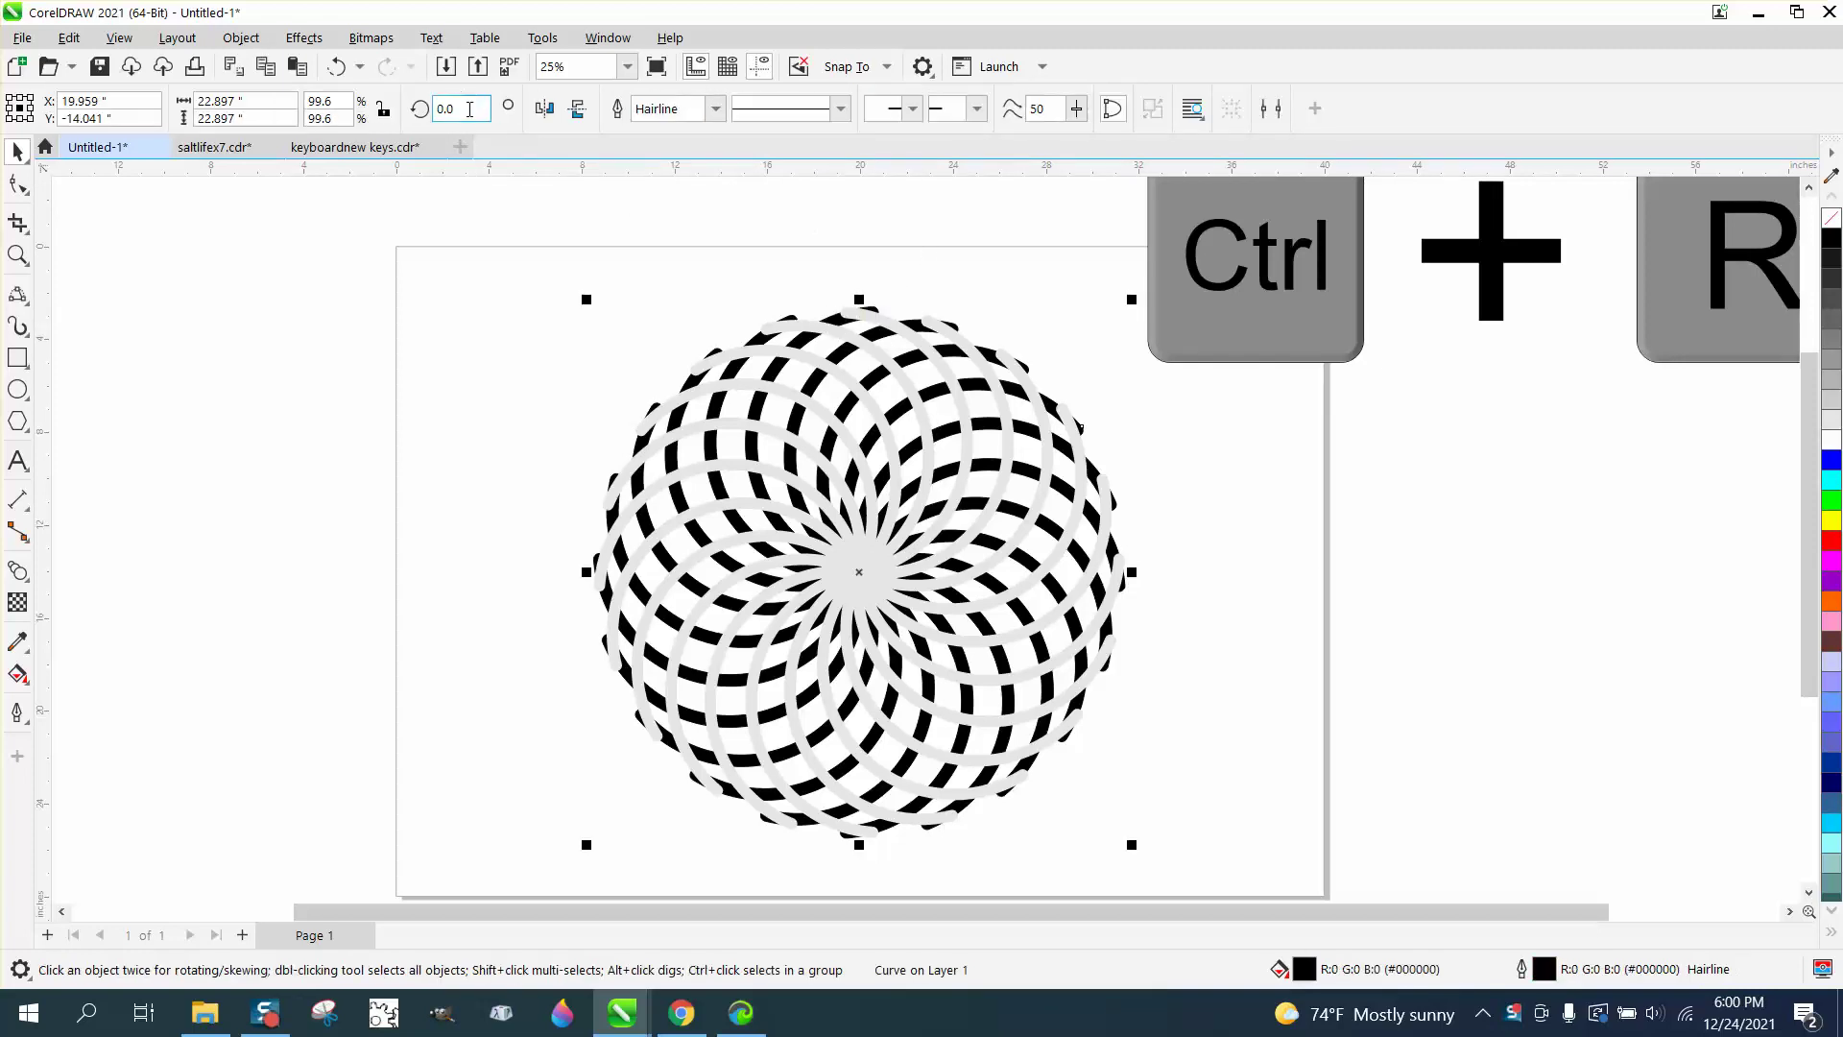
{"action": "type", "text": "5"}
{"action": "key", "text": "Return"}
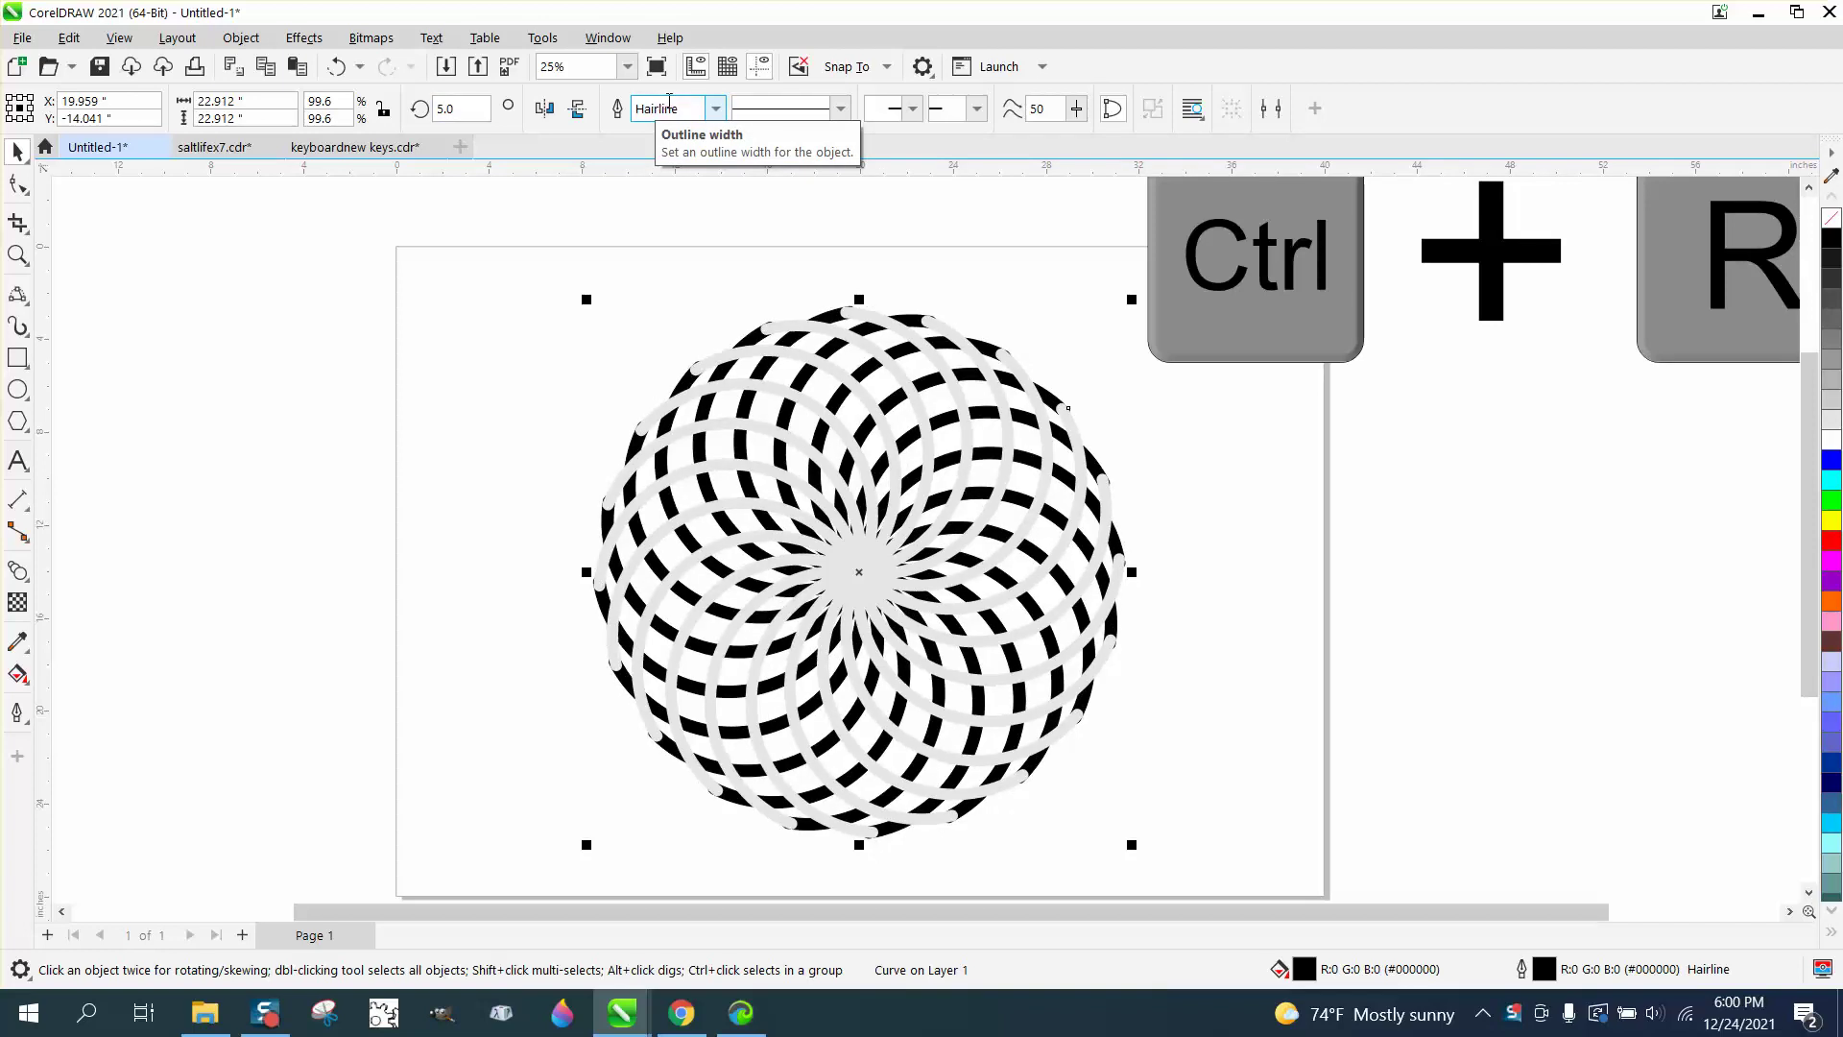
{"action": "key", "text": "ctrl+r"}
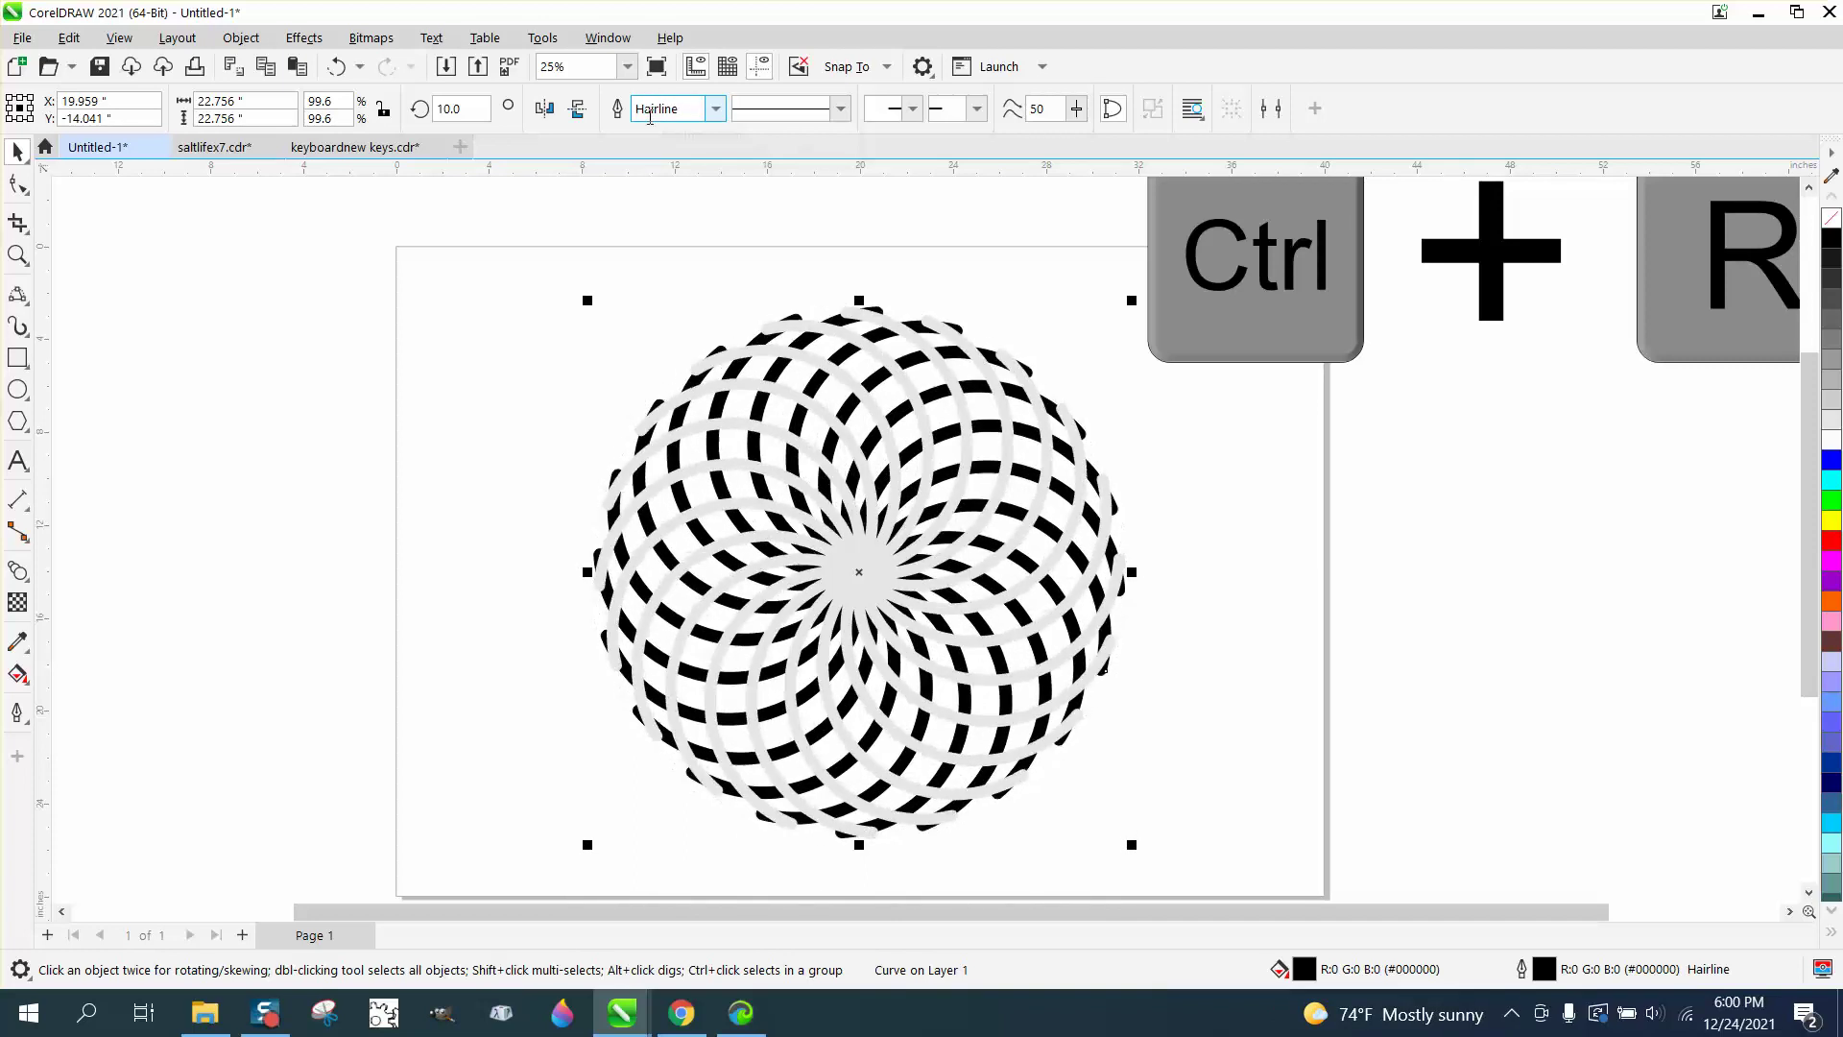
{"action": "key", "text": "ctrl+r"}
{"action": "key", "text": "ctrl+r"}
{"action": "key", "text": "ctrl+r"}
{"action": "key", "text": "ctrl+r"}
{"action": "key", "text": "ctrl+r"}
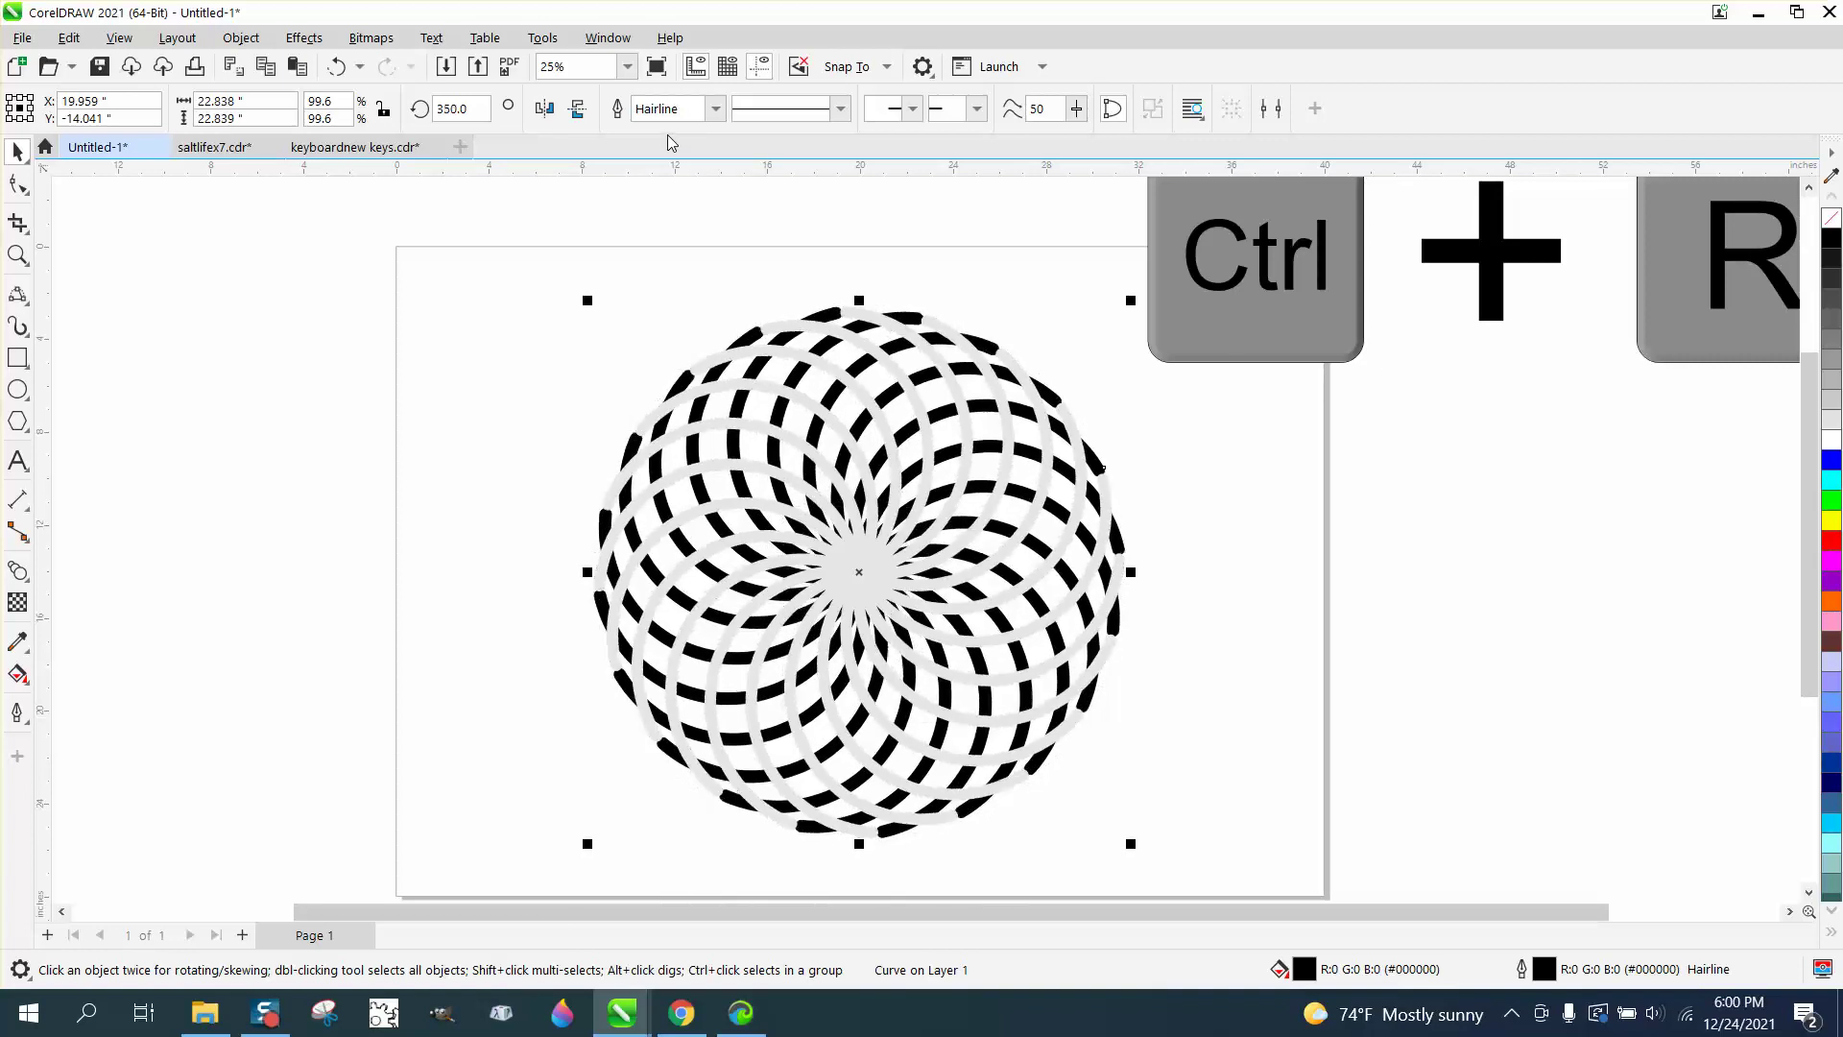
{"action": "key", "text": "ctrl+r"}
{"action": "key", "text": "ctrl+r"}
{"action": "key", "text": "ctrl+r"}
{"action": "key", "text": "ctrl+r"}
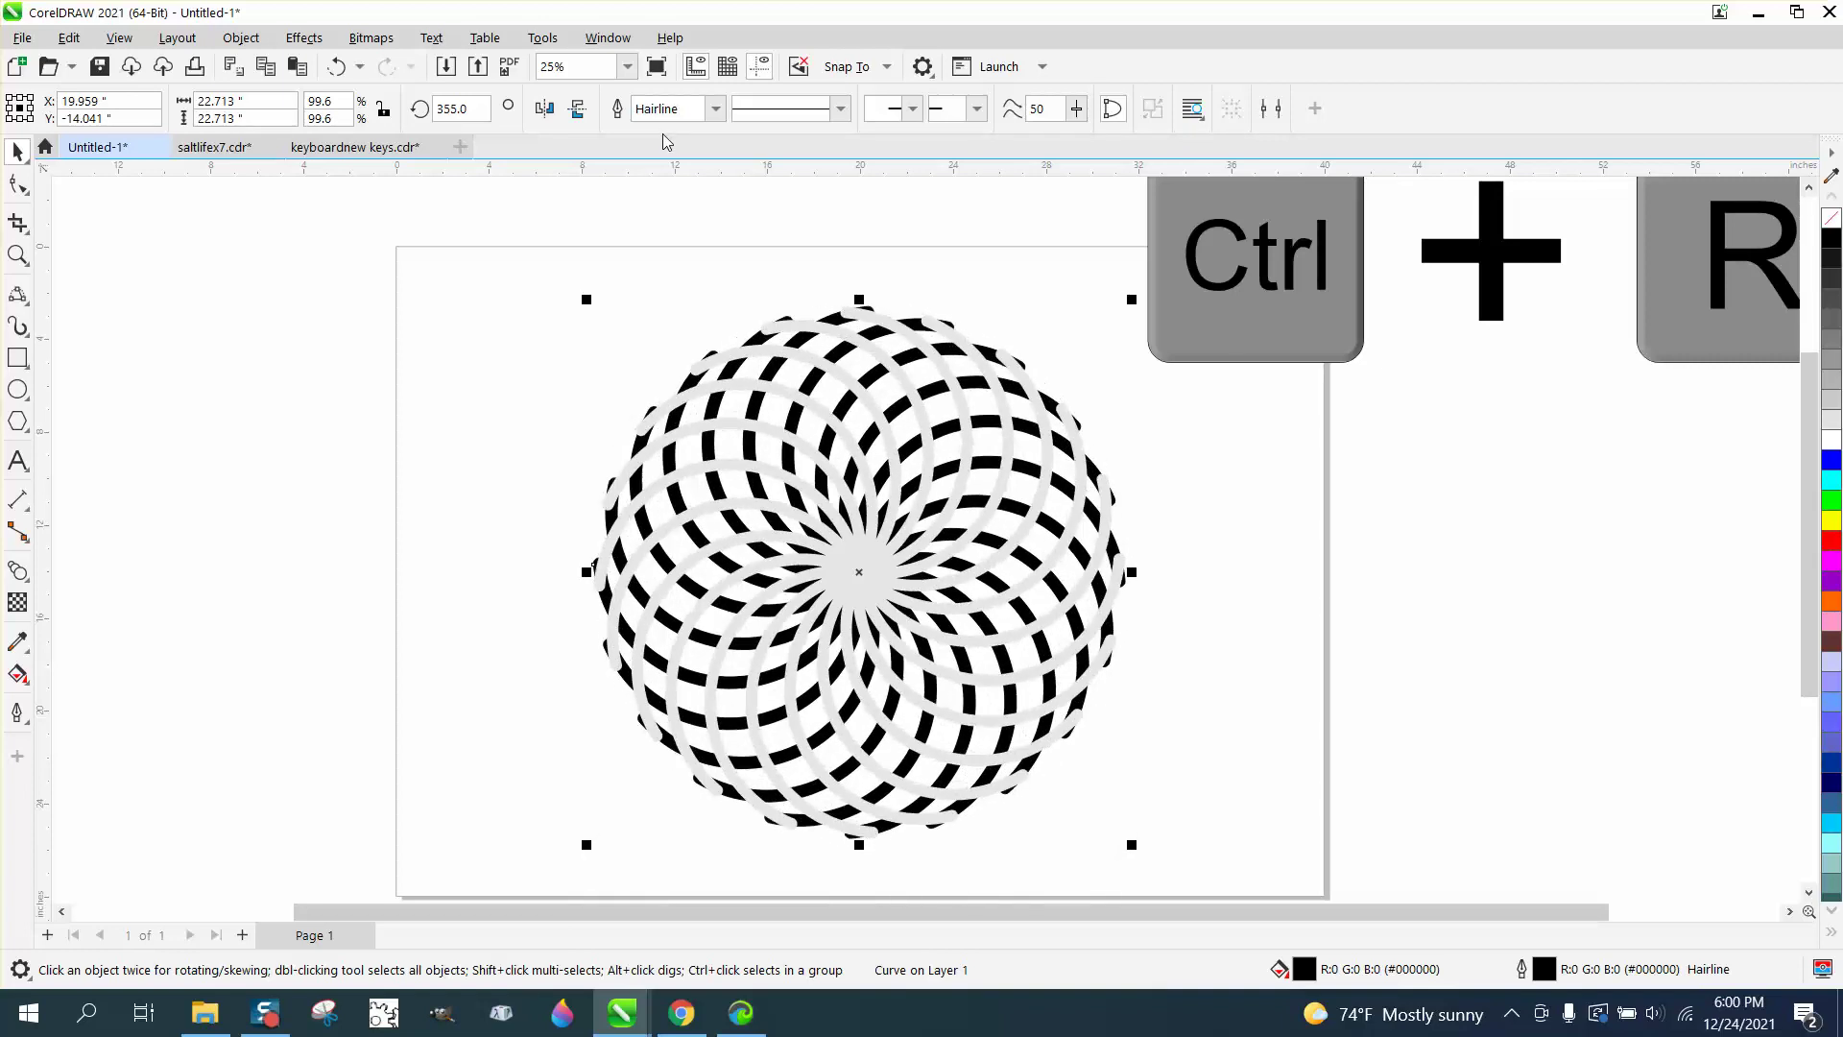
{"action": "key", "text": "ctrl+r"}
{"action": "key", "text": "ctrl+r"}
{"action": "key", "text": "ctrl+r"}
{"action": "key", "text": "ctrl+r"}
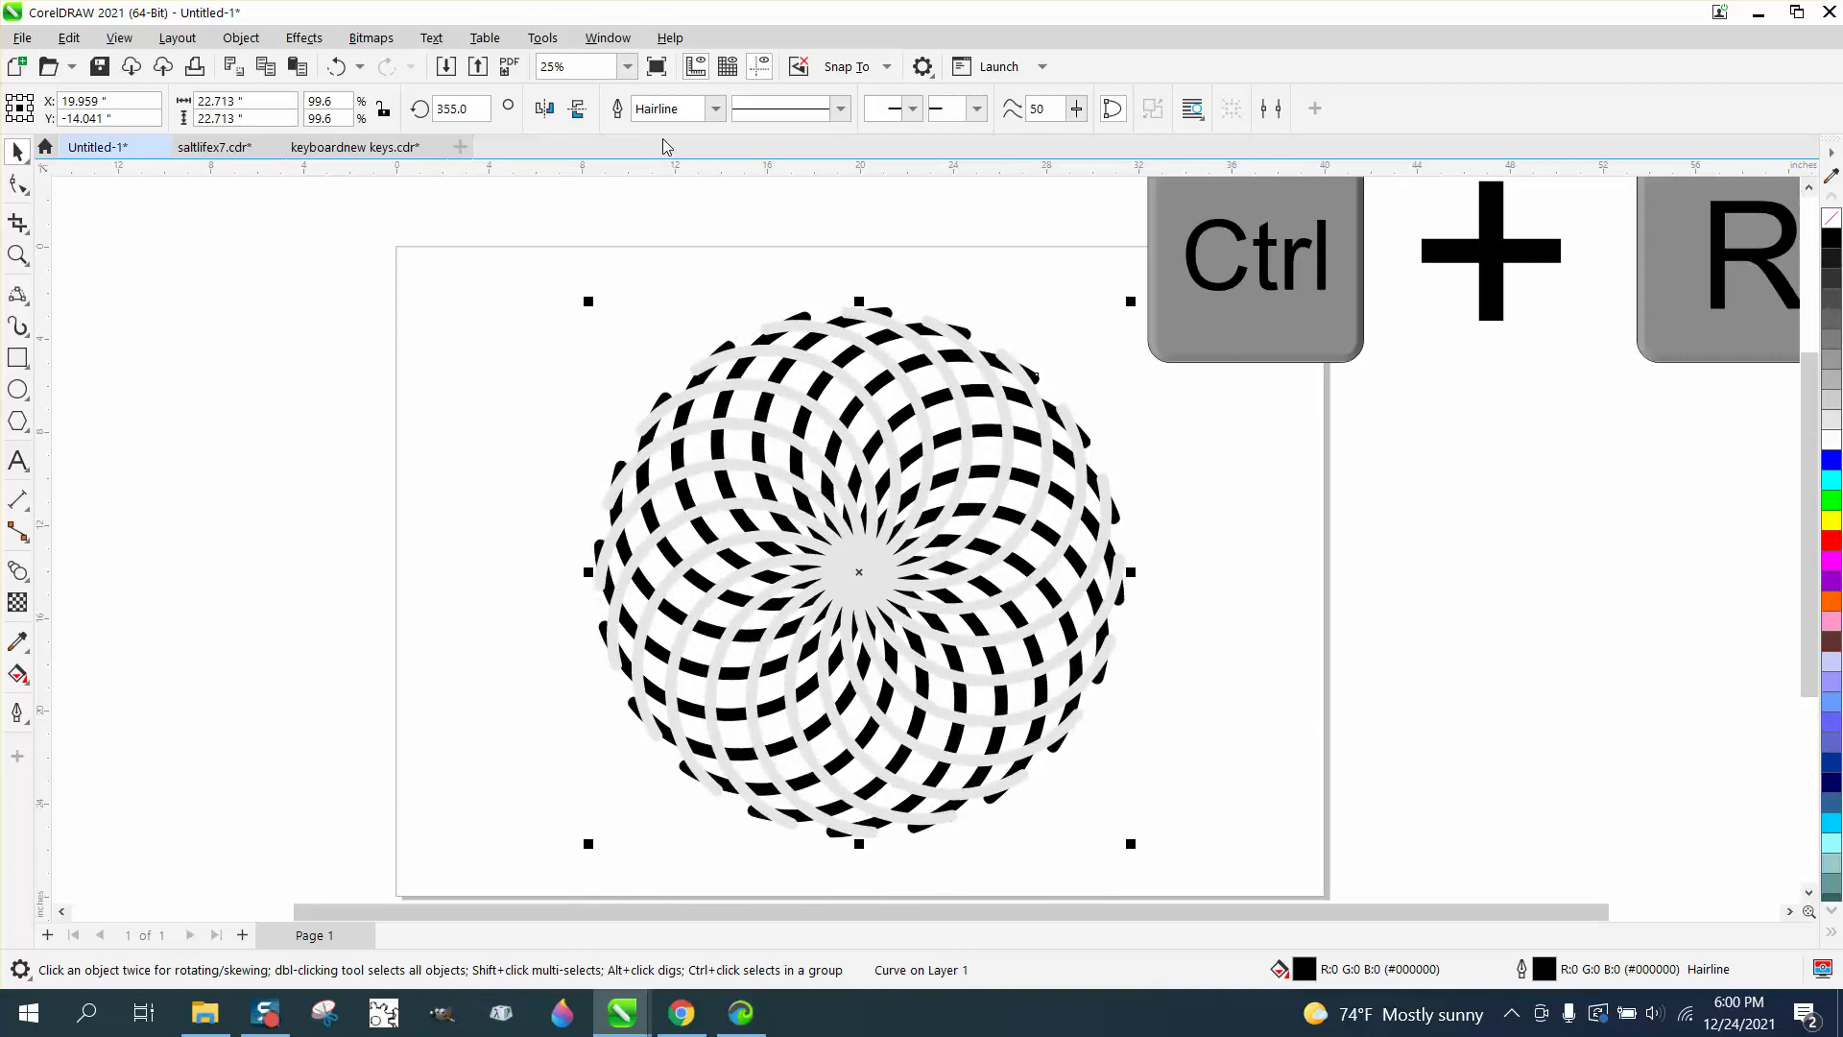
{"action": "key", "text": "ctrl+r"}
{"action": "key", "text": "ctrl+r"}
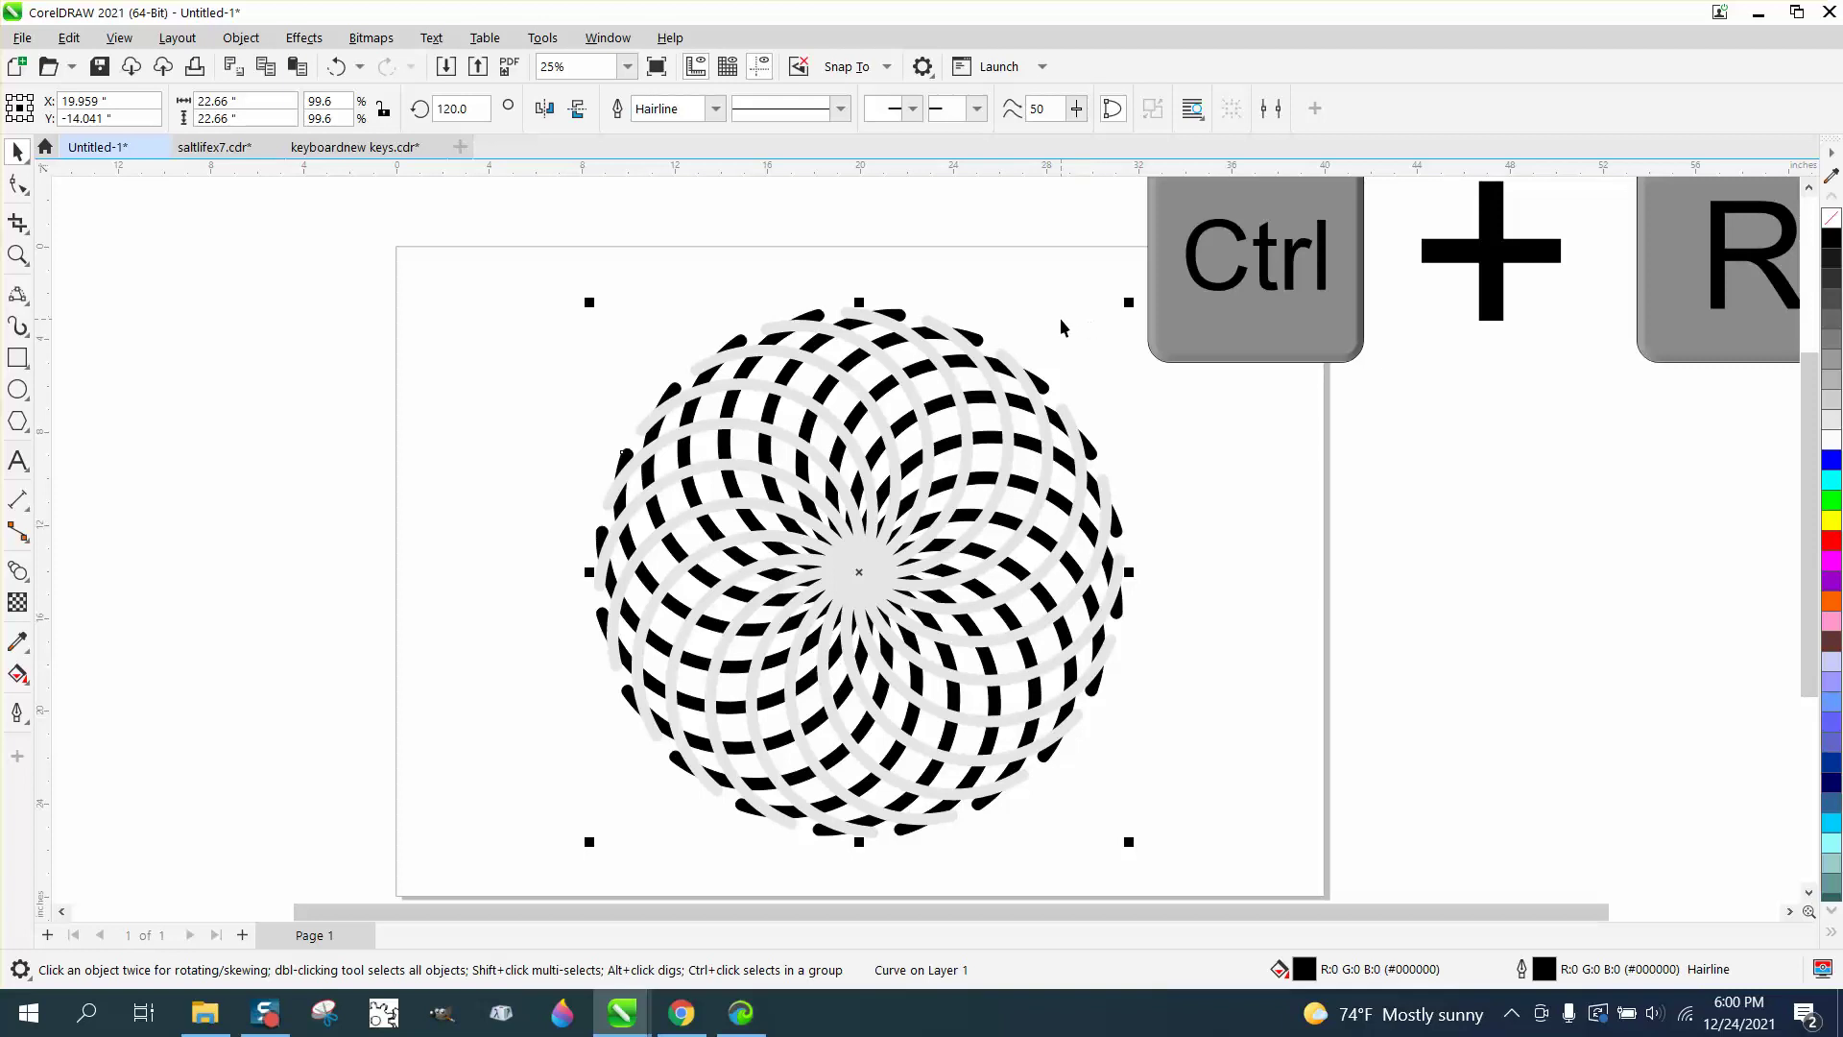
{"action": "scroll", "coordinate": [1169, 423], "scroll_direction": "down", "scroll_amount": 1}
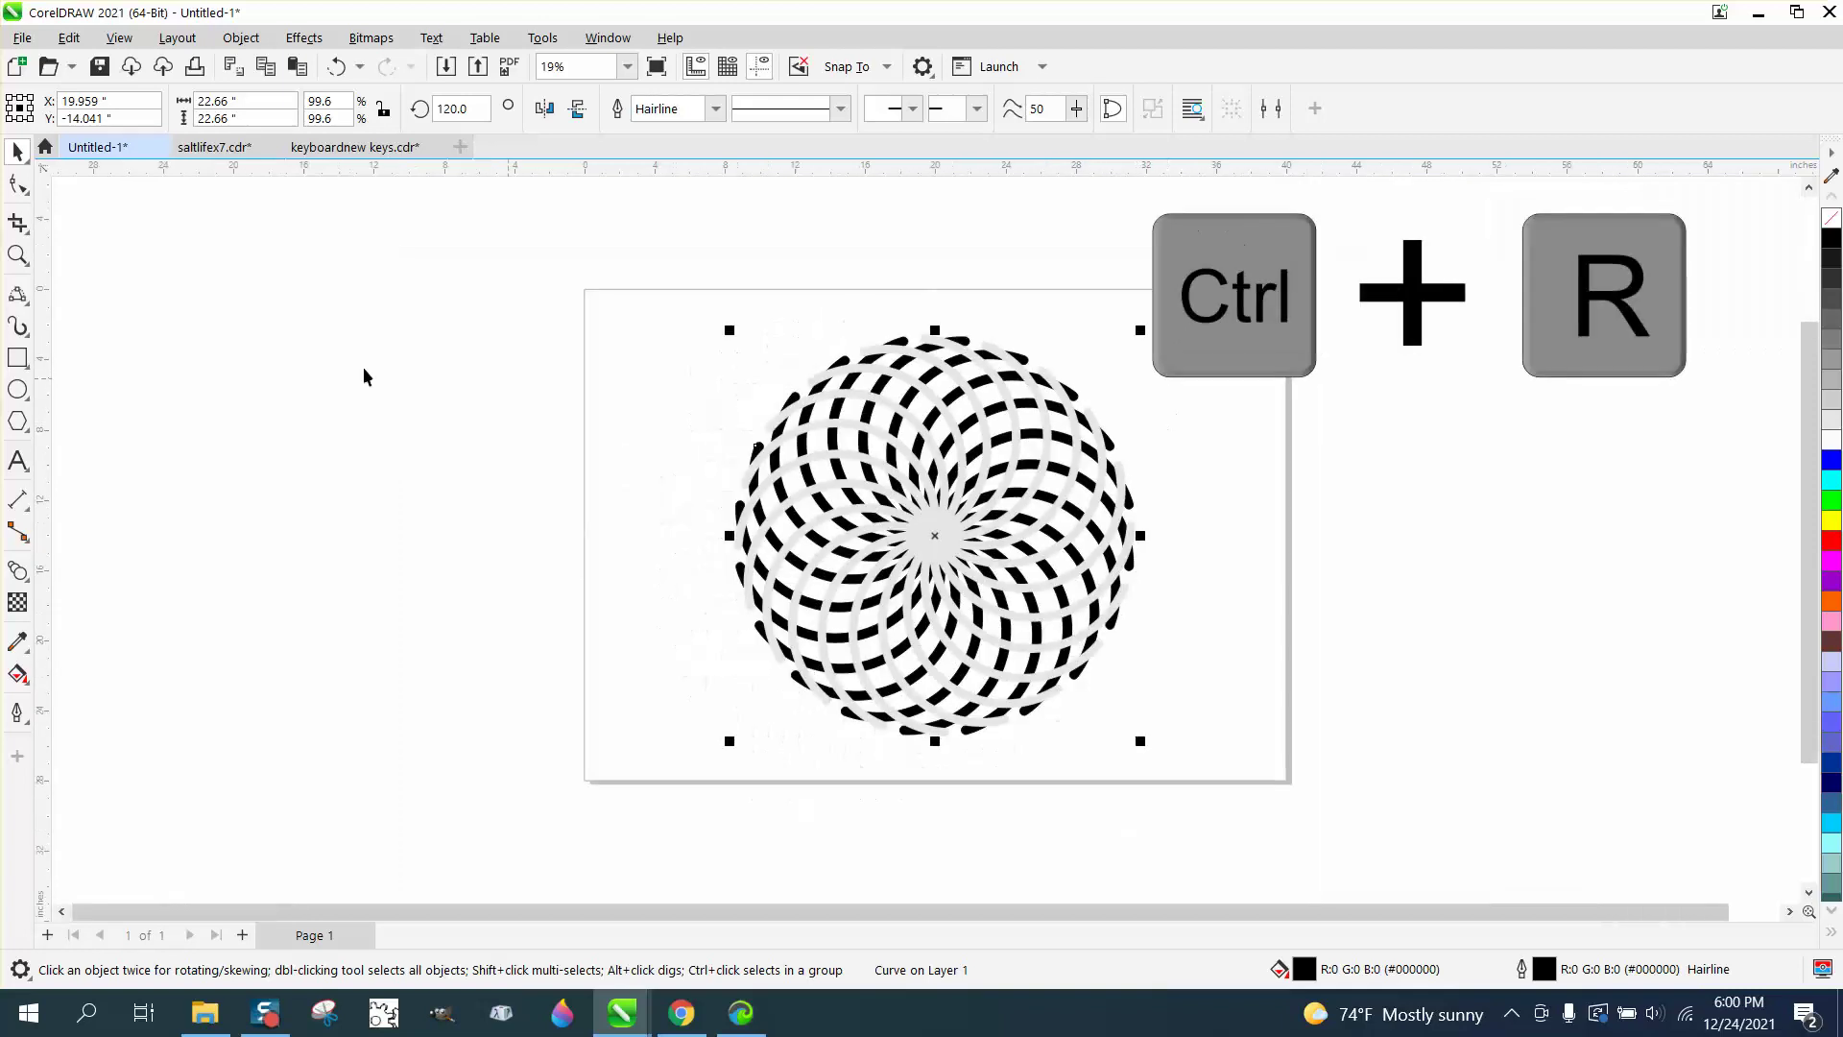
Step: Draw a red-outlined square left of the page, fixing a stray copy
{"action": "key", "text": "F6"}
{"action": "left_click_drag", "start_coordinate": [320, 336], "coordinate": [371, 432]}
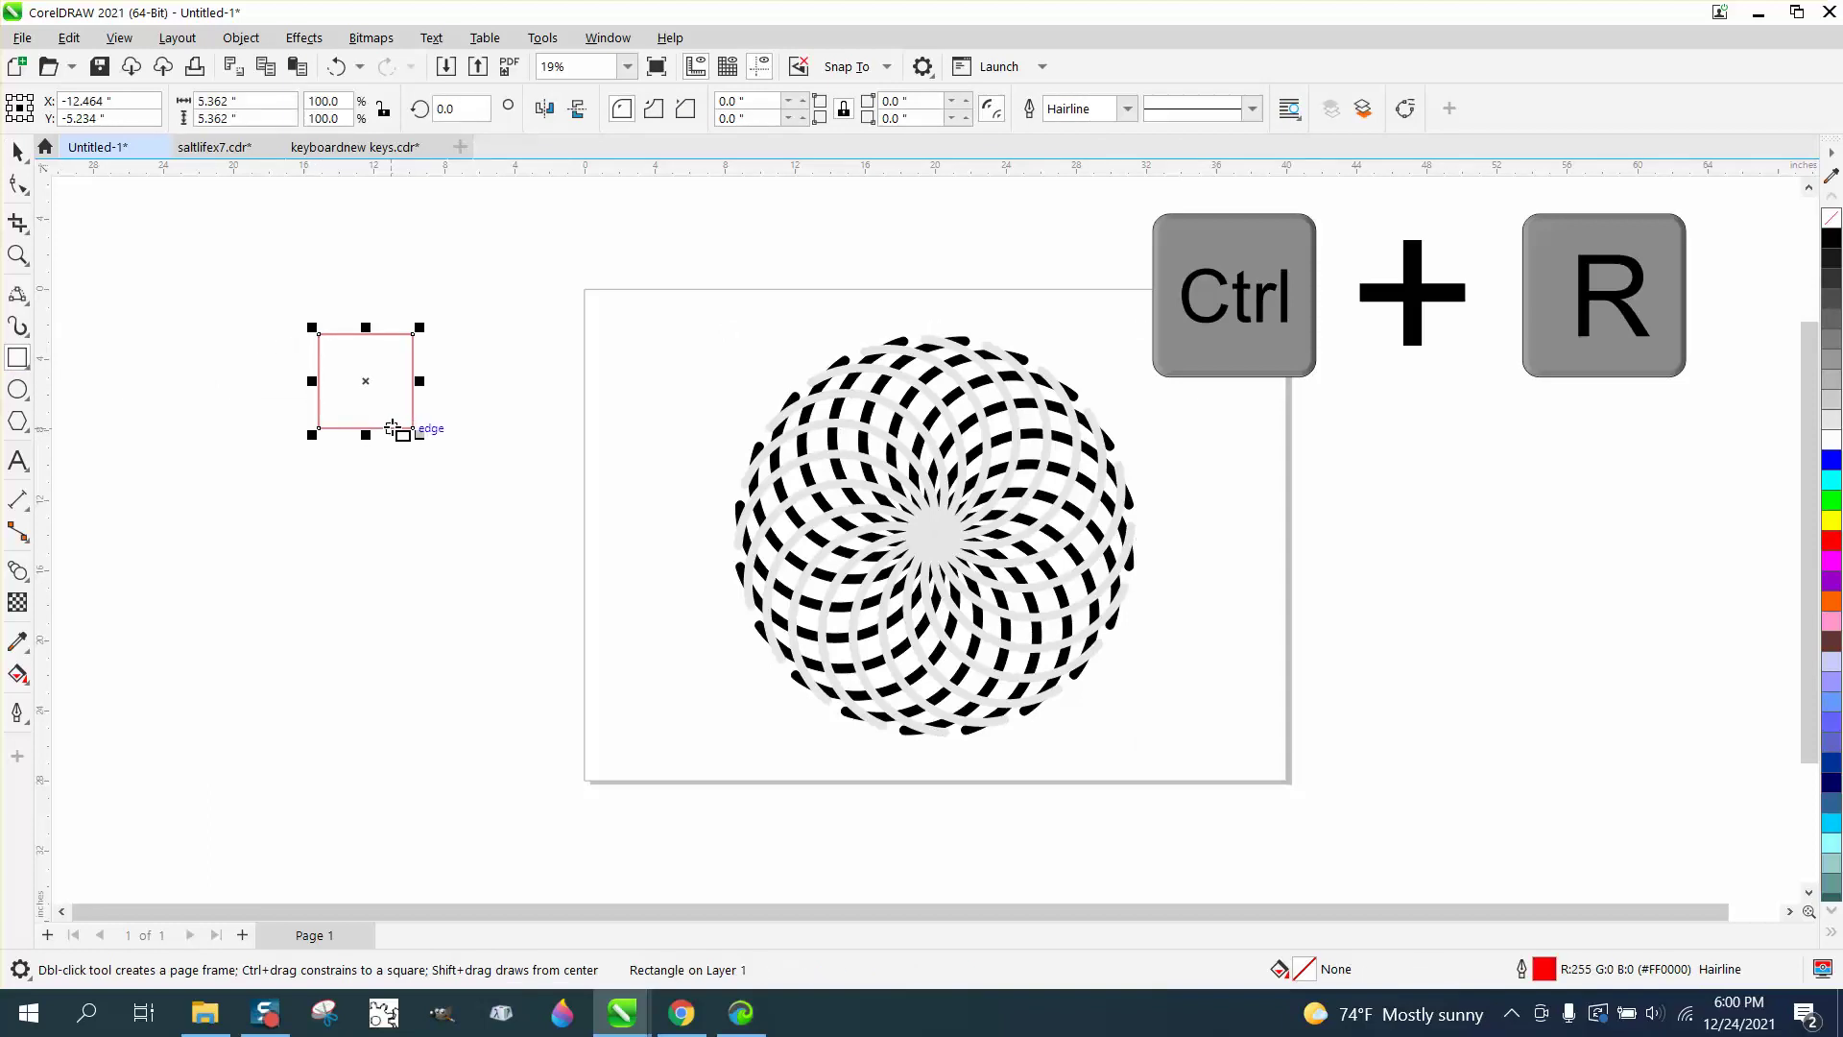
{"action": "mouse_move", "coordinate": [367, 380]}
{"action": "left_mouse_down"}
{"action": "mouse_move", "coordinate": [466, 382]}
{"action": "mouse_move", "coordinate": [474, 530]}
{"action": "mouse_move", "coordinate": [414, 428]}
{"action": "left_mouse_up"}
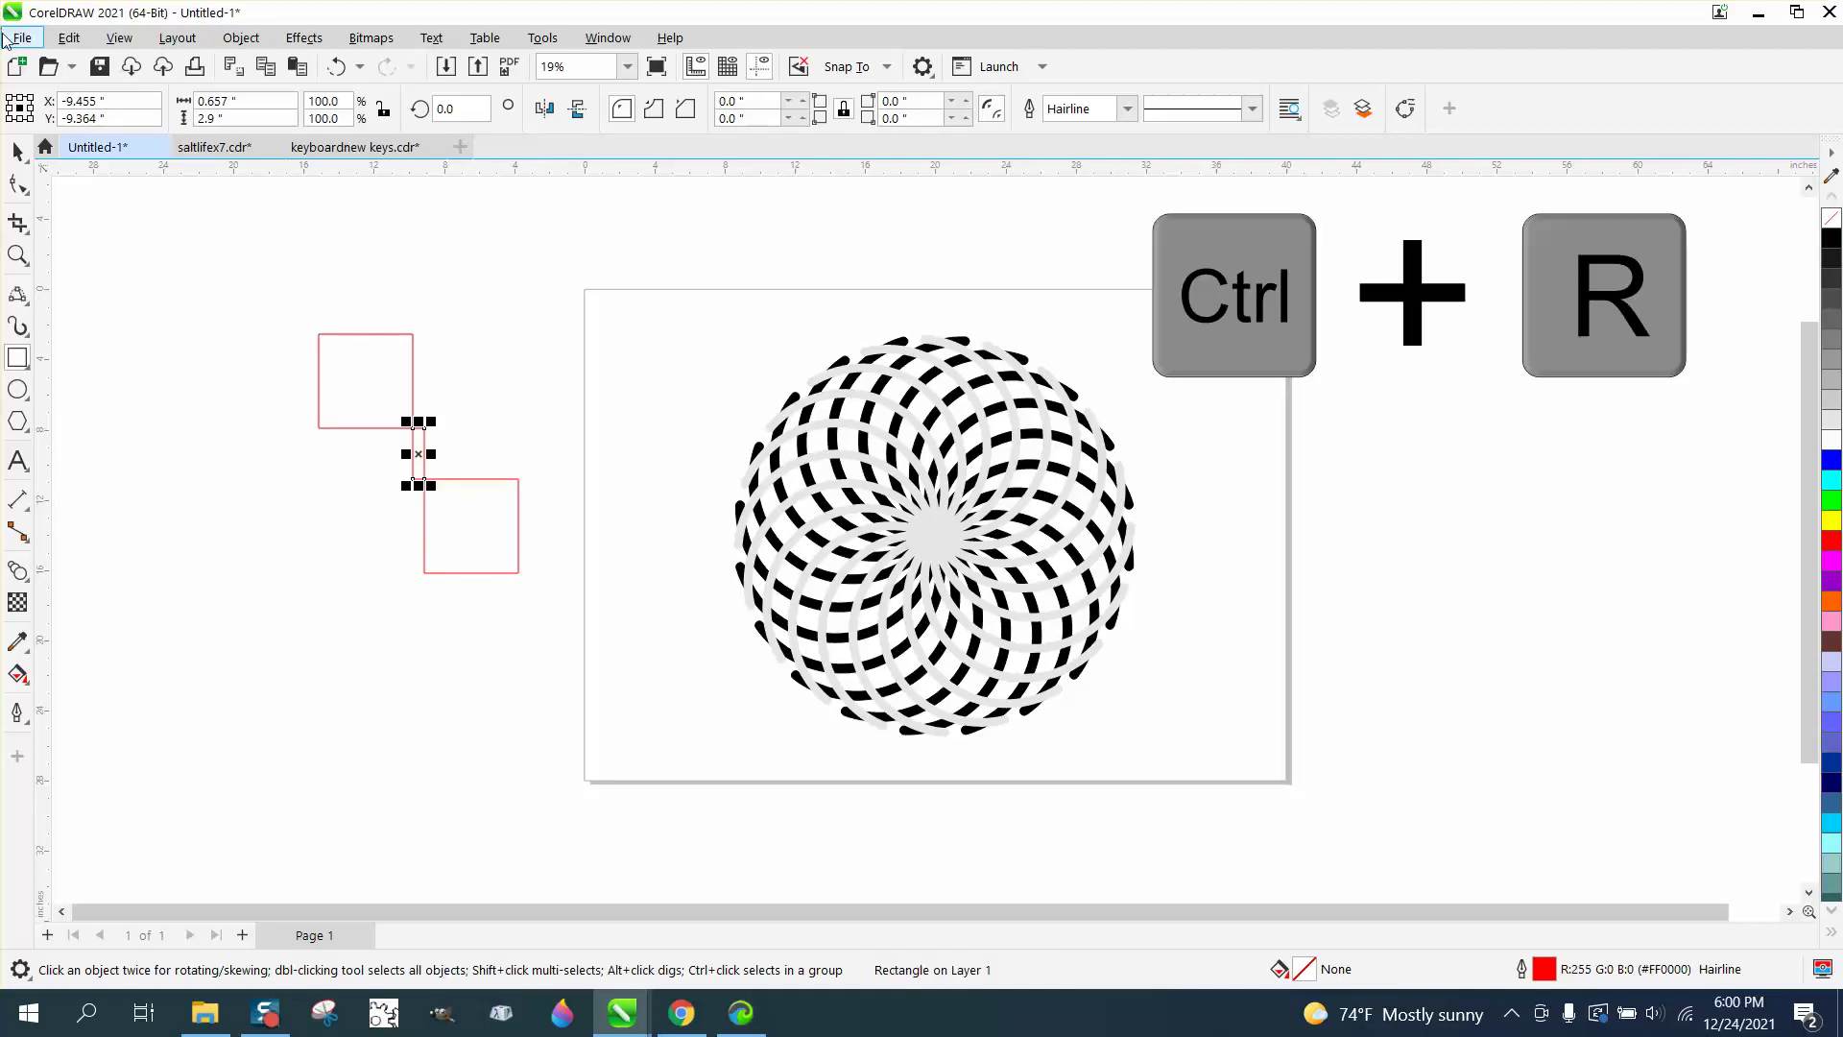
{"action": "left_click", "coordinate": [336, 66]}
{"action": "left_click", "coordinate": [466, 499]}
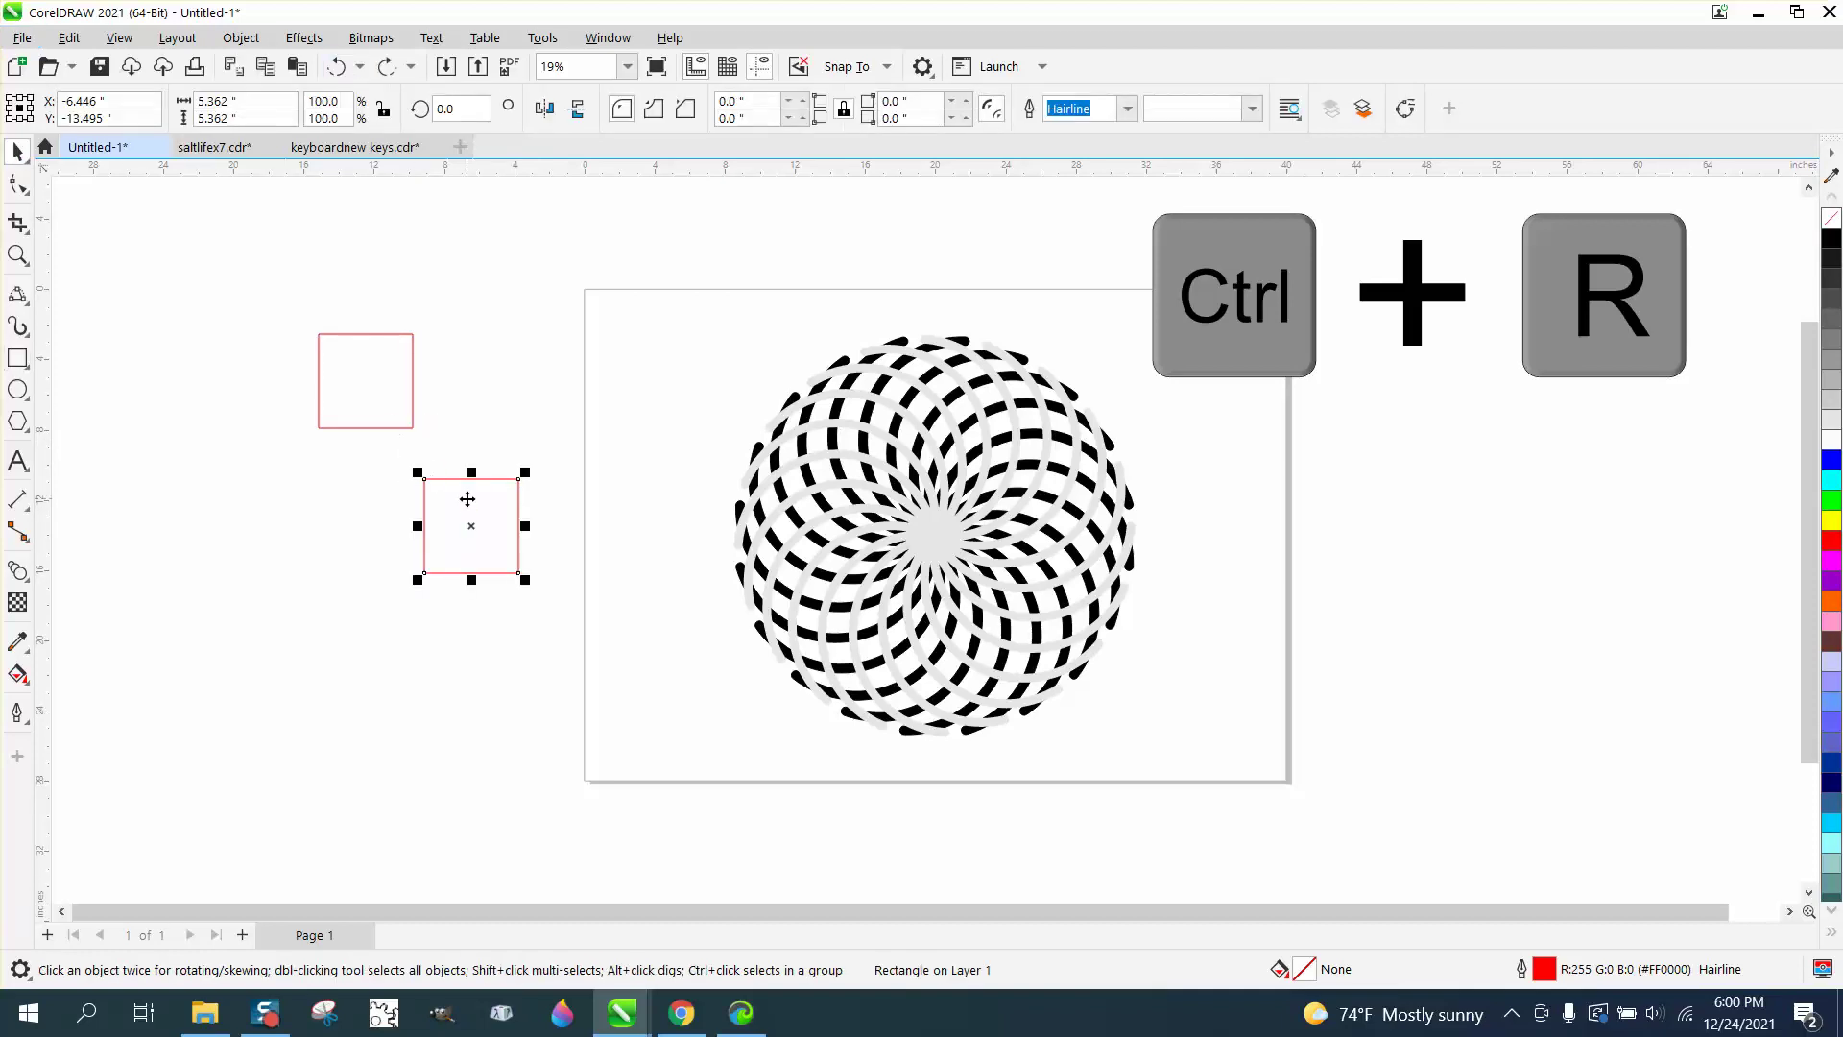
{"action": "left_click_drag", "start_coordinate": [468, 499], "coordinate": [410, 440]}
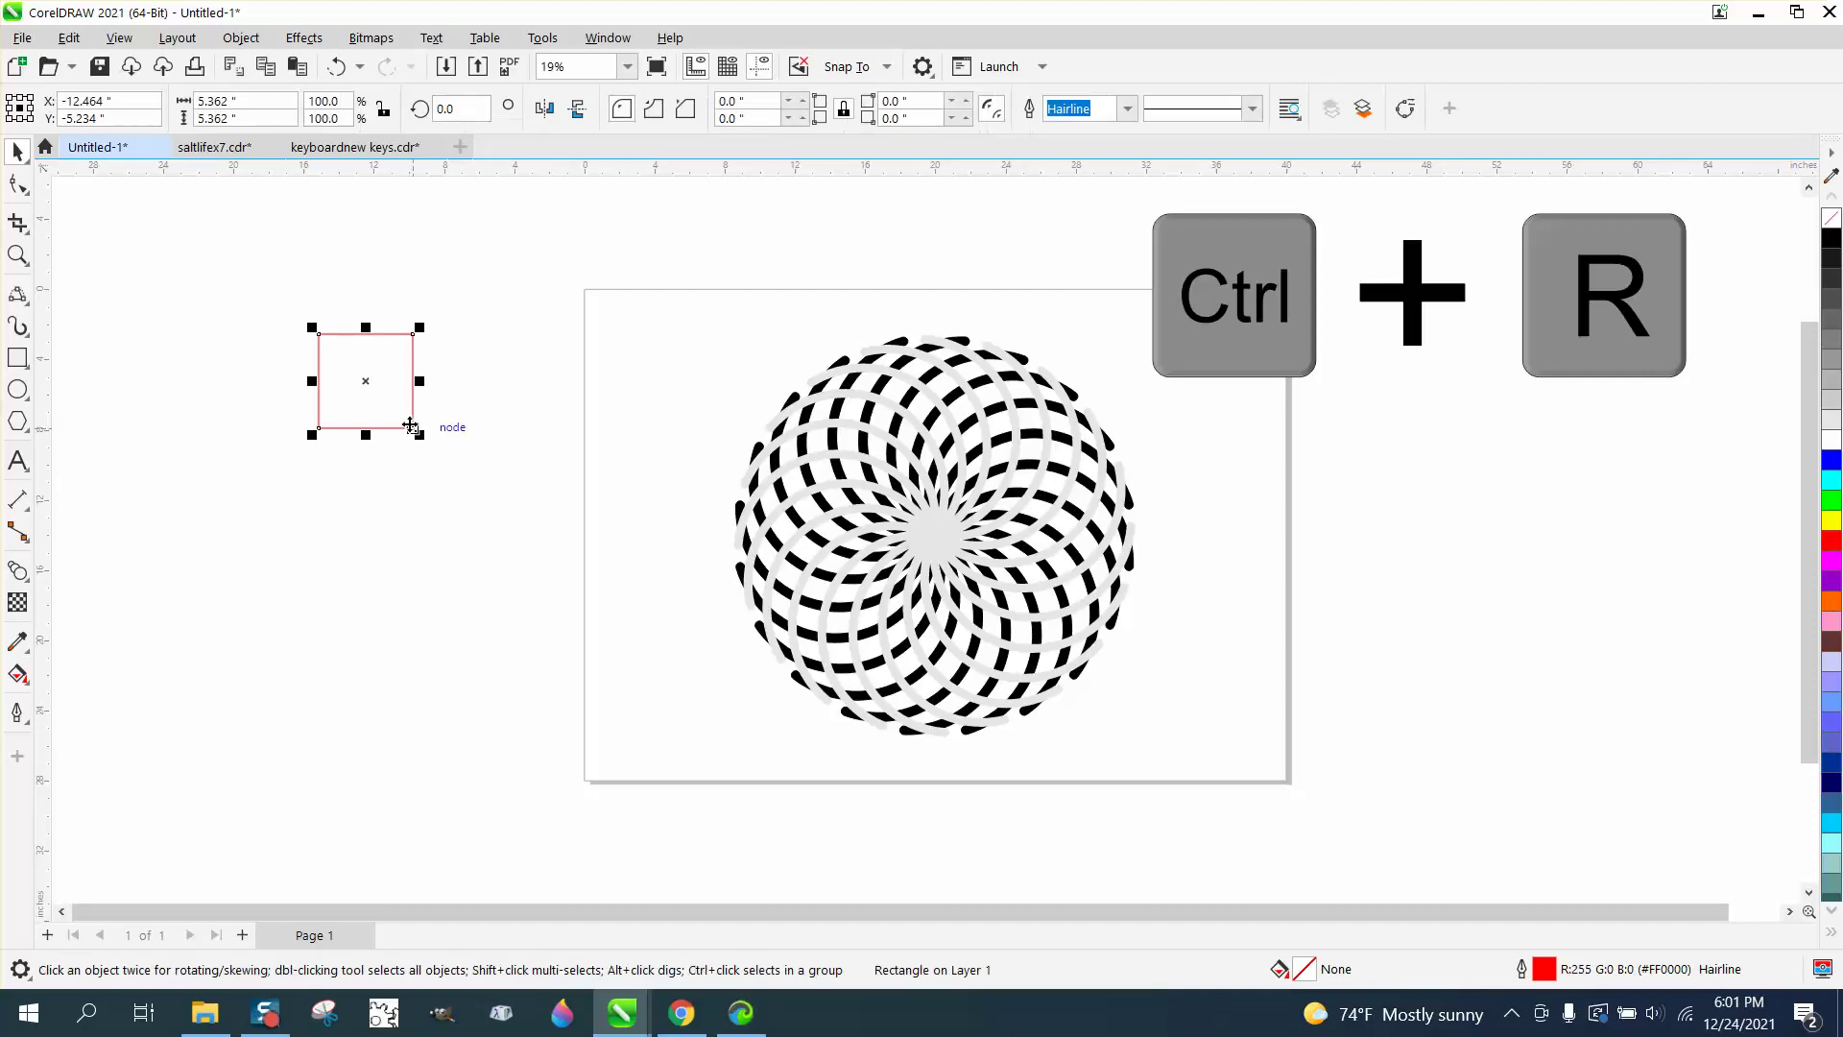
Step: Copy the square to its bottom-right corner and repeat the move three times with Ctrl+R
{"action": "left_click_drag", "start_coordinate": [319, 335], "coordinate": [414, 429]}
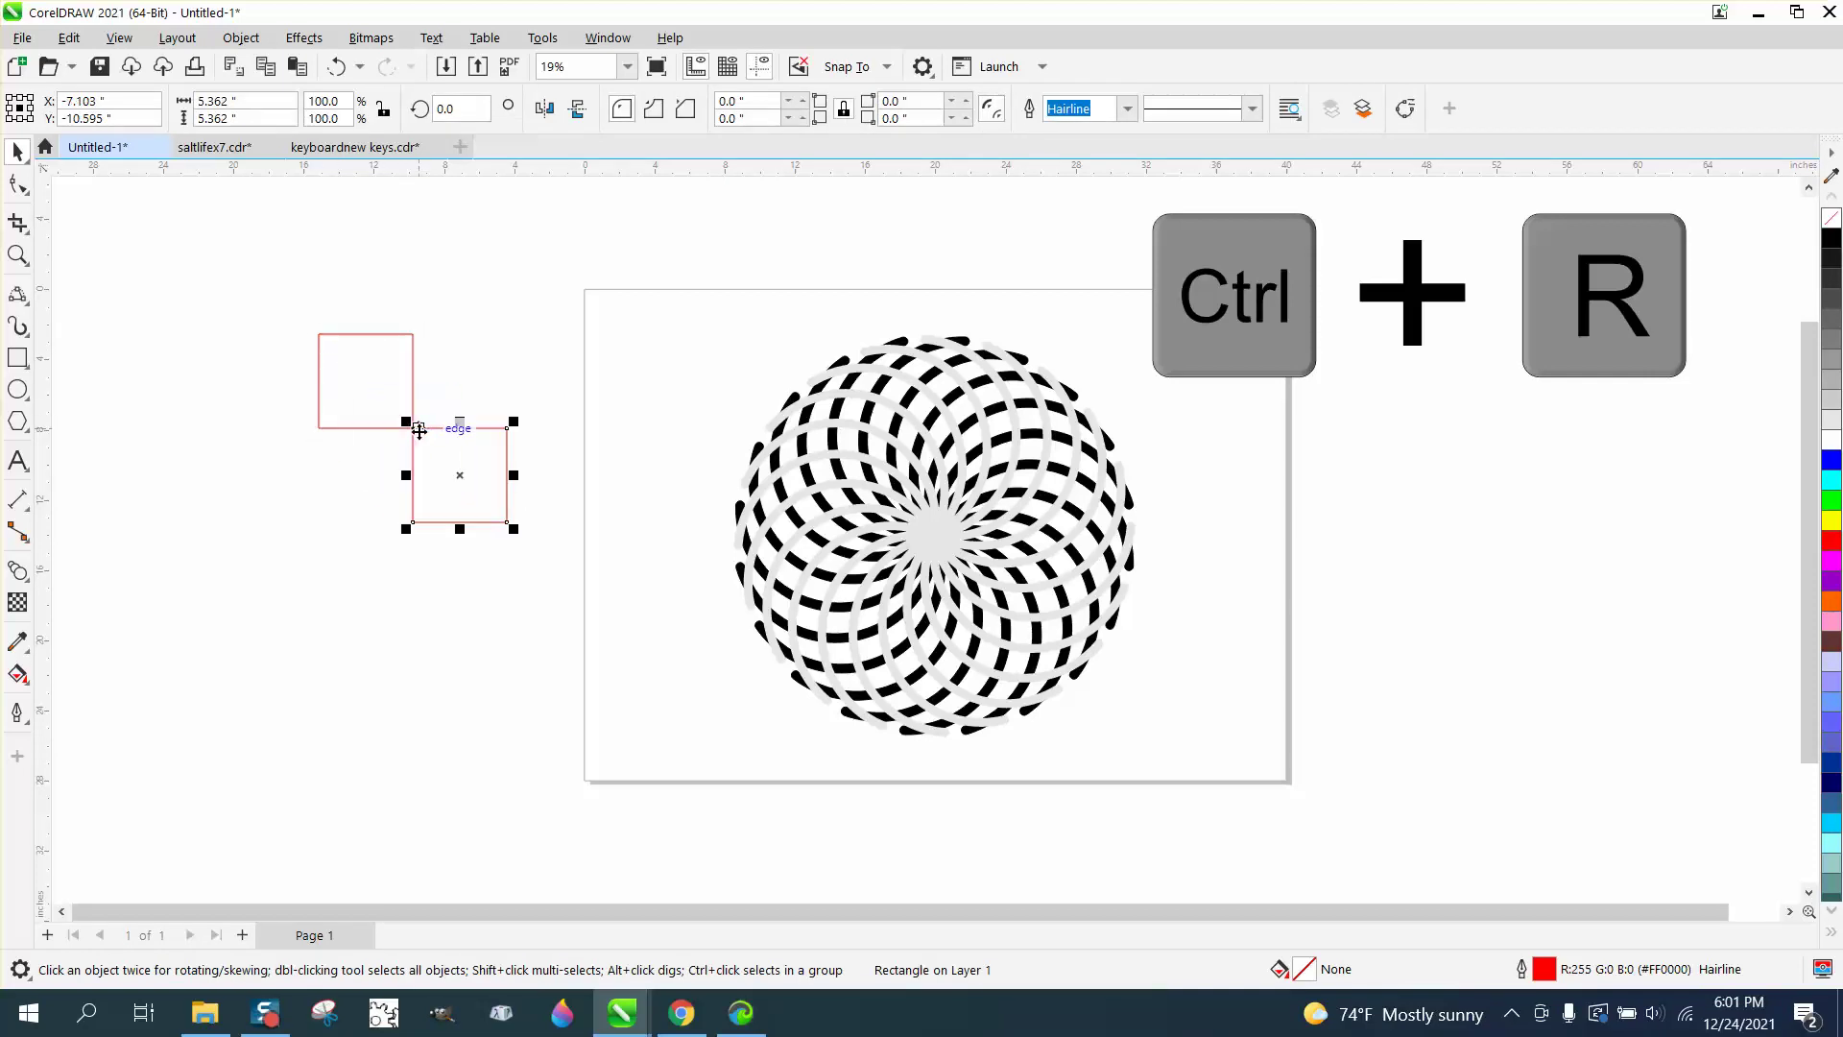
{"action": "key", "text": "ctrl+r"}
{"action": "key", "text": "ctrl+r"}
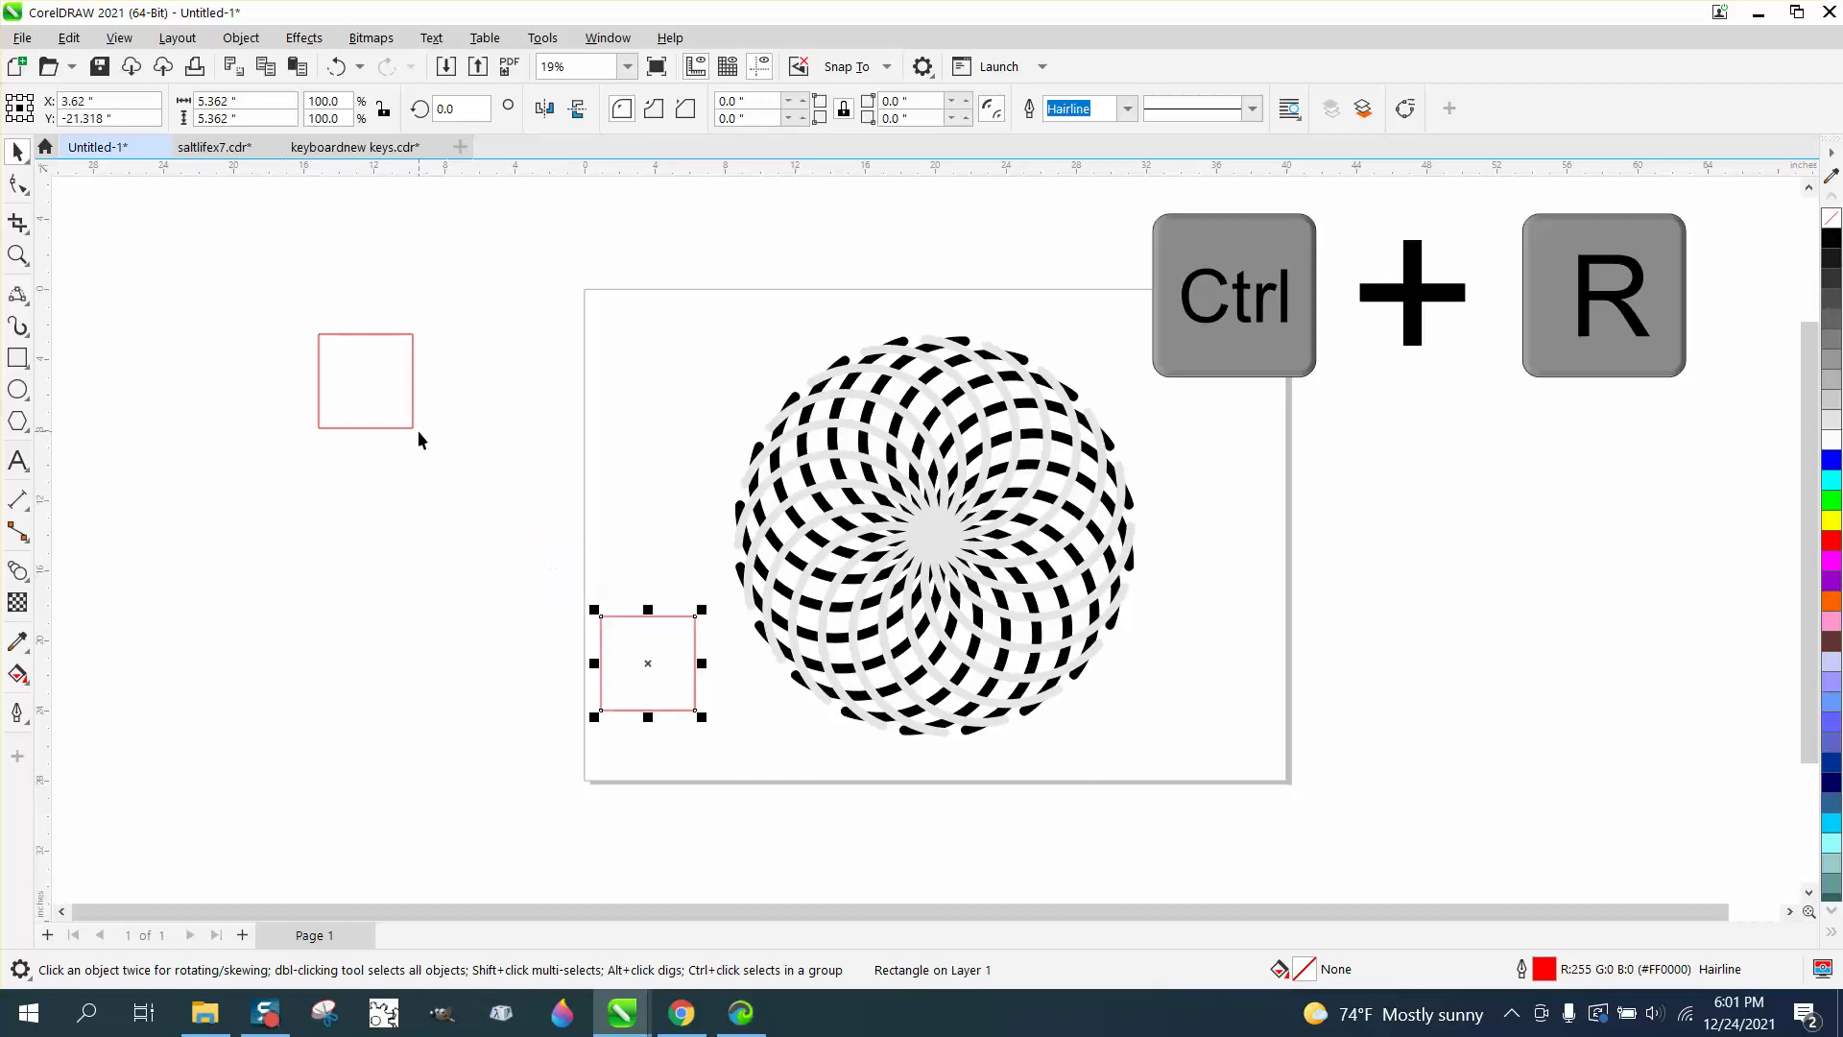
{"action": "key", "text": "ctrl+r"}
{"action": "key", "text": "ctrl+r"}
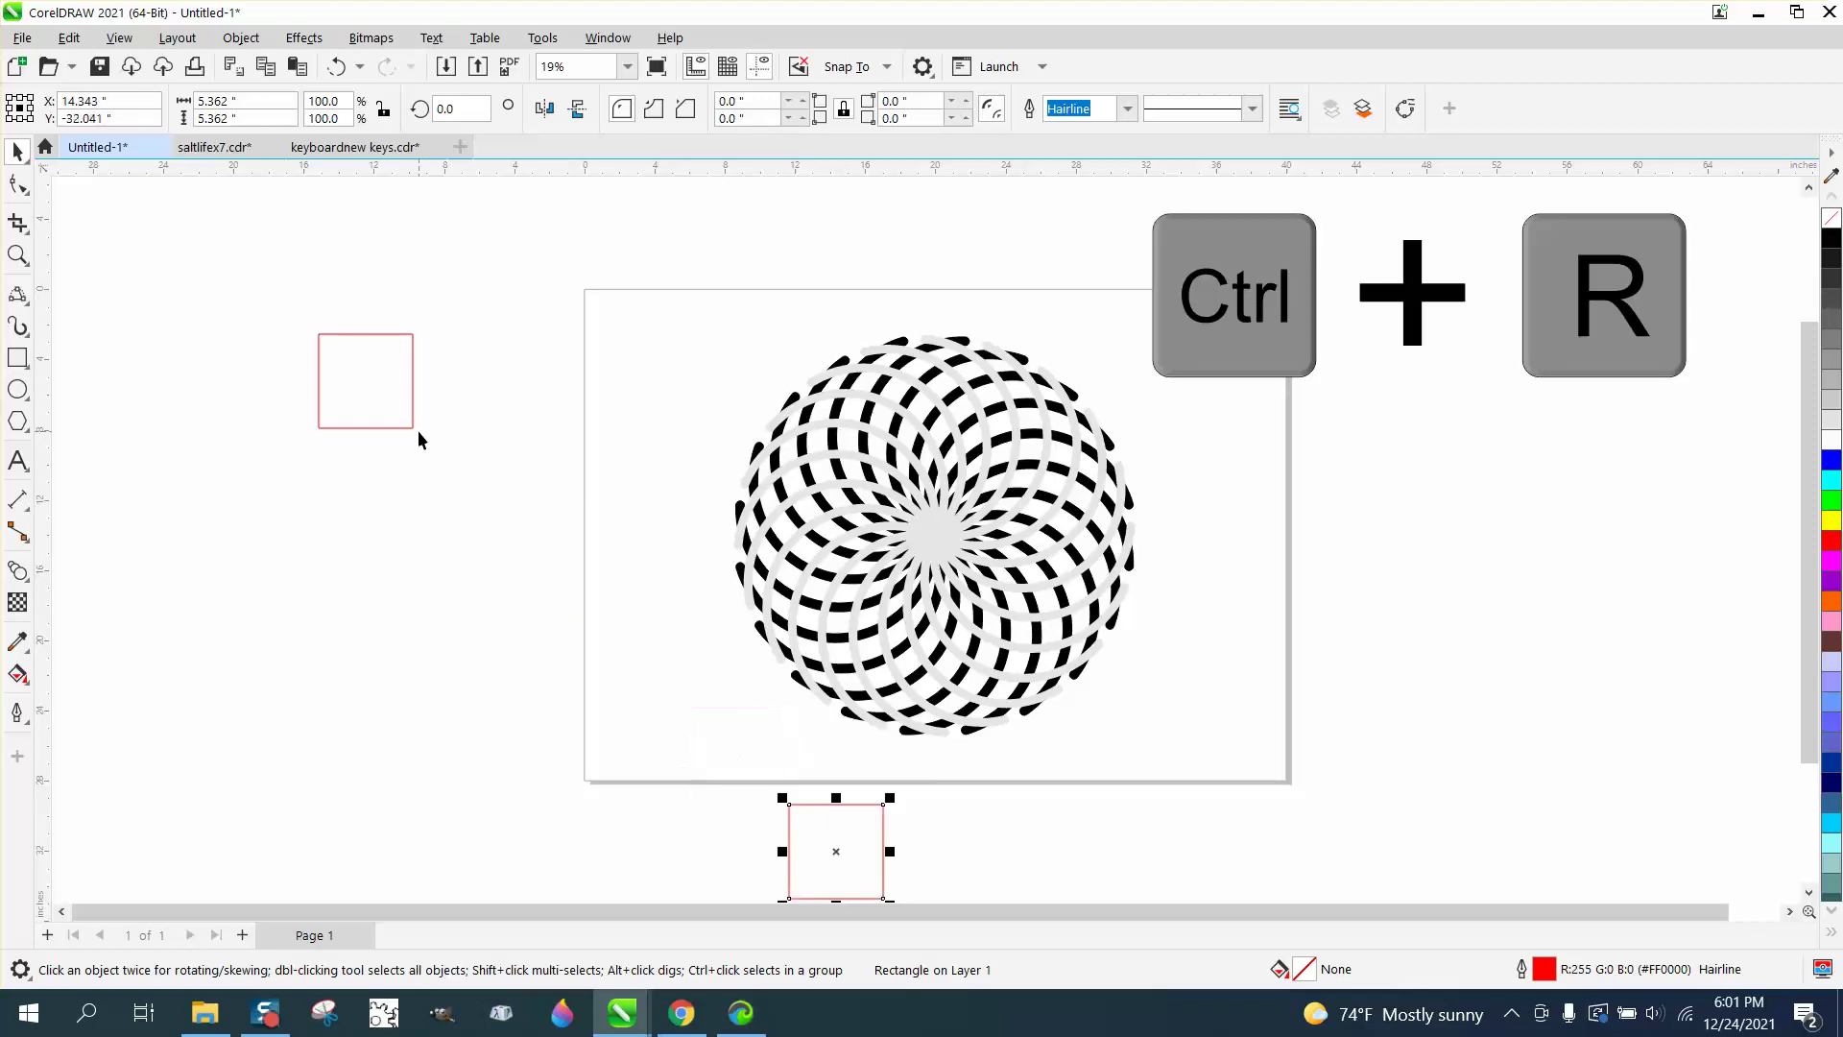
{"action": "key", "text": "ctrl+r"}
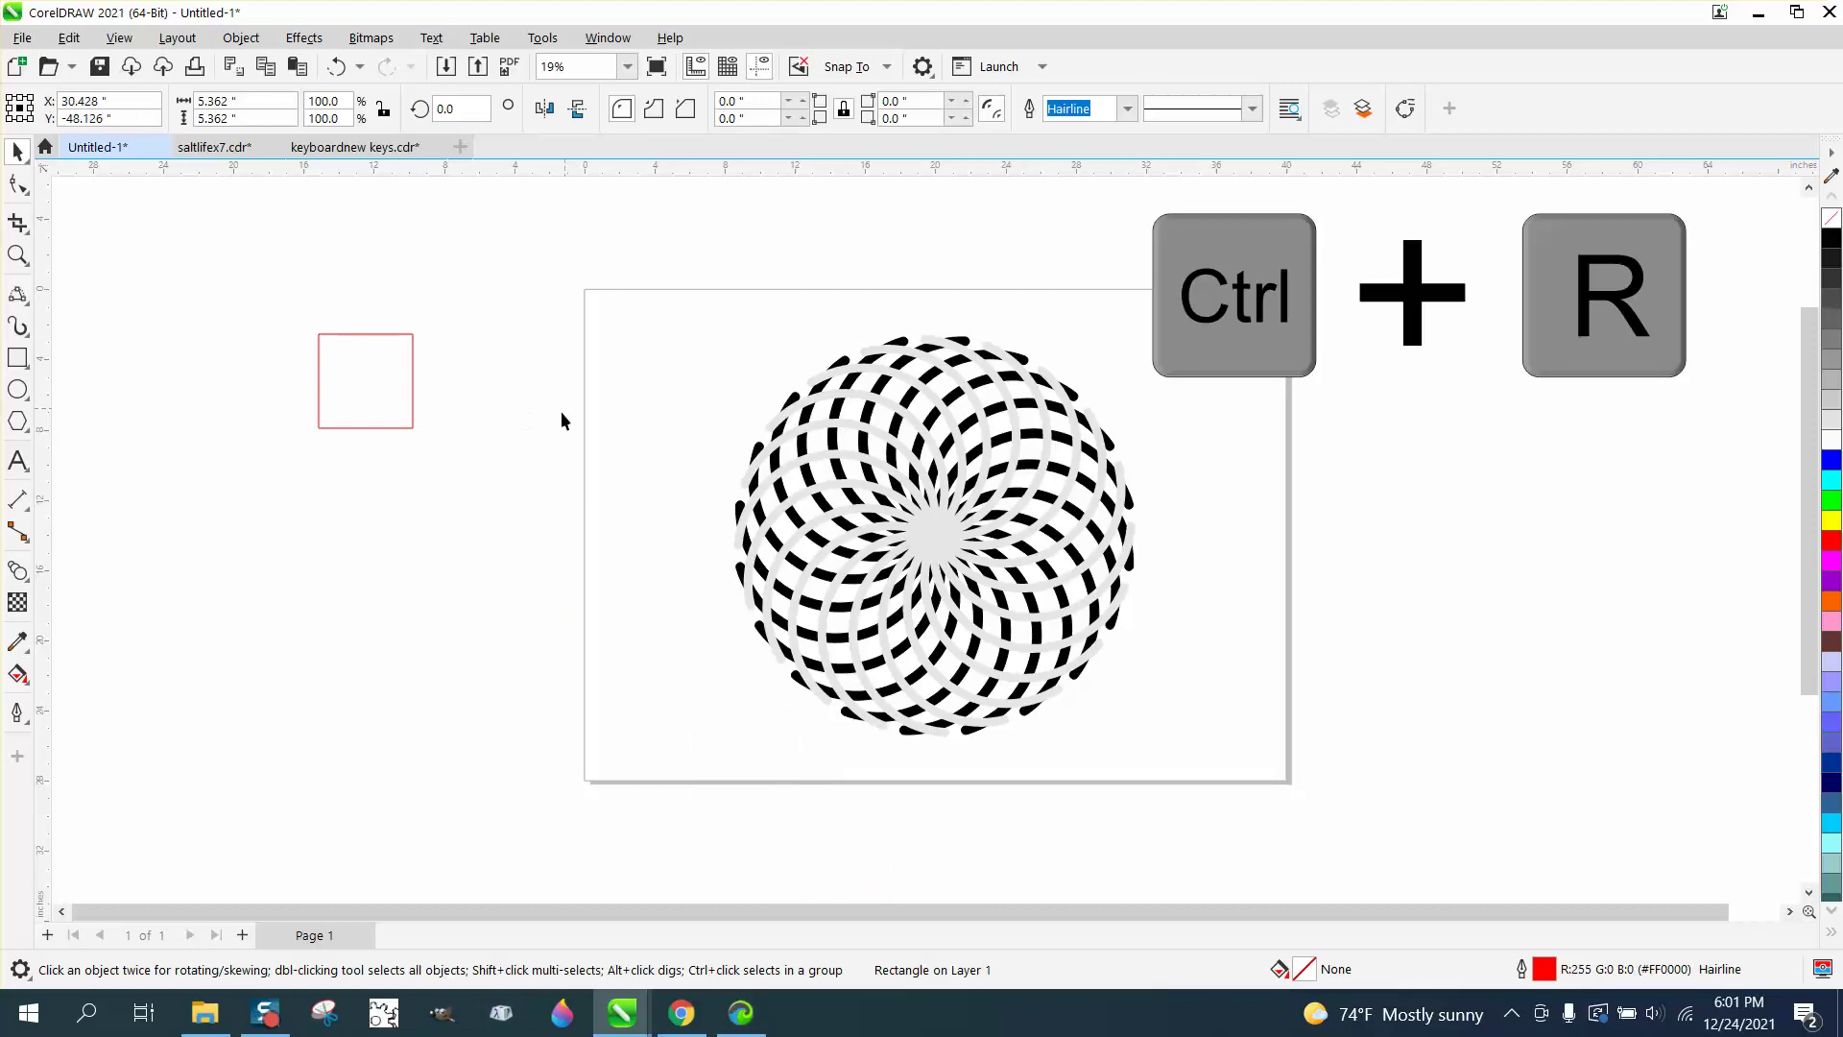
{"action": "scroll", "coordinate": [560, 433], "scroll_direction": "down", "scroll_amount": 2}
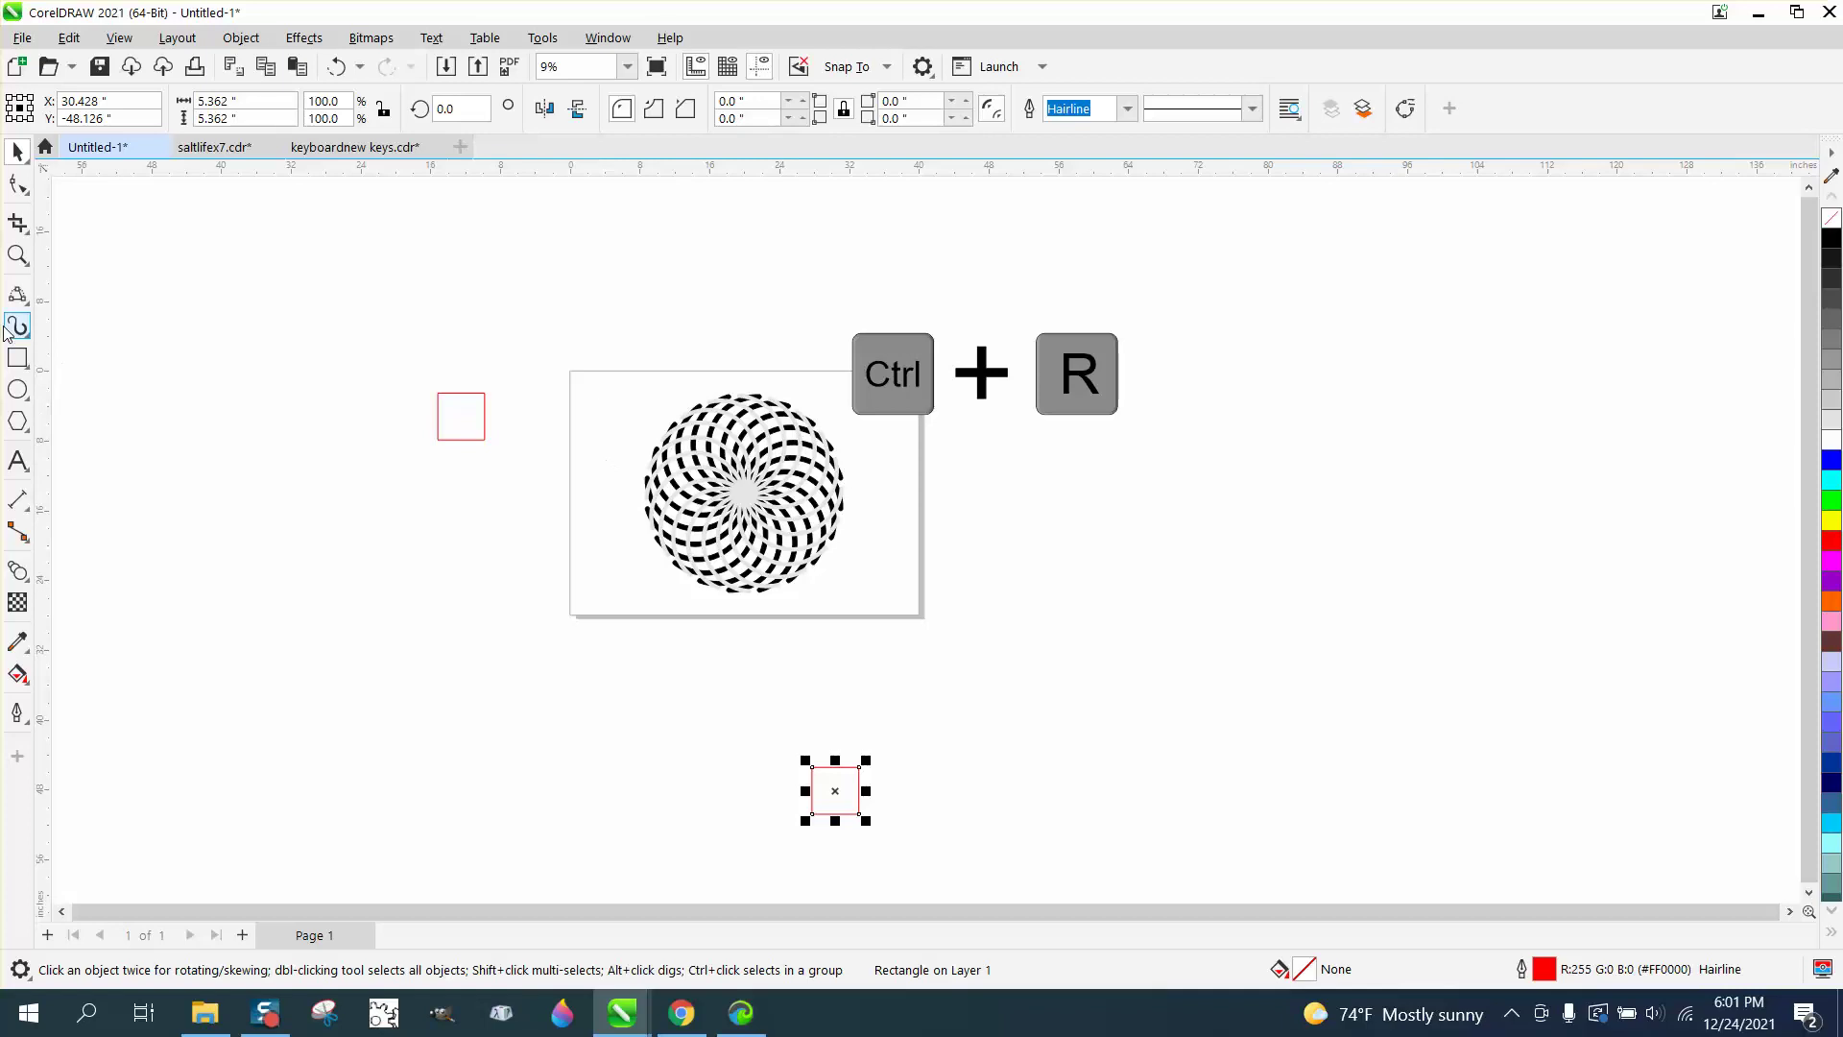
{"action": "left_click", "coordinate": [19, 255]}
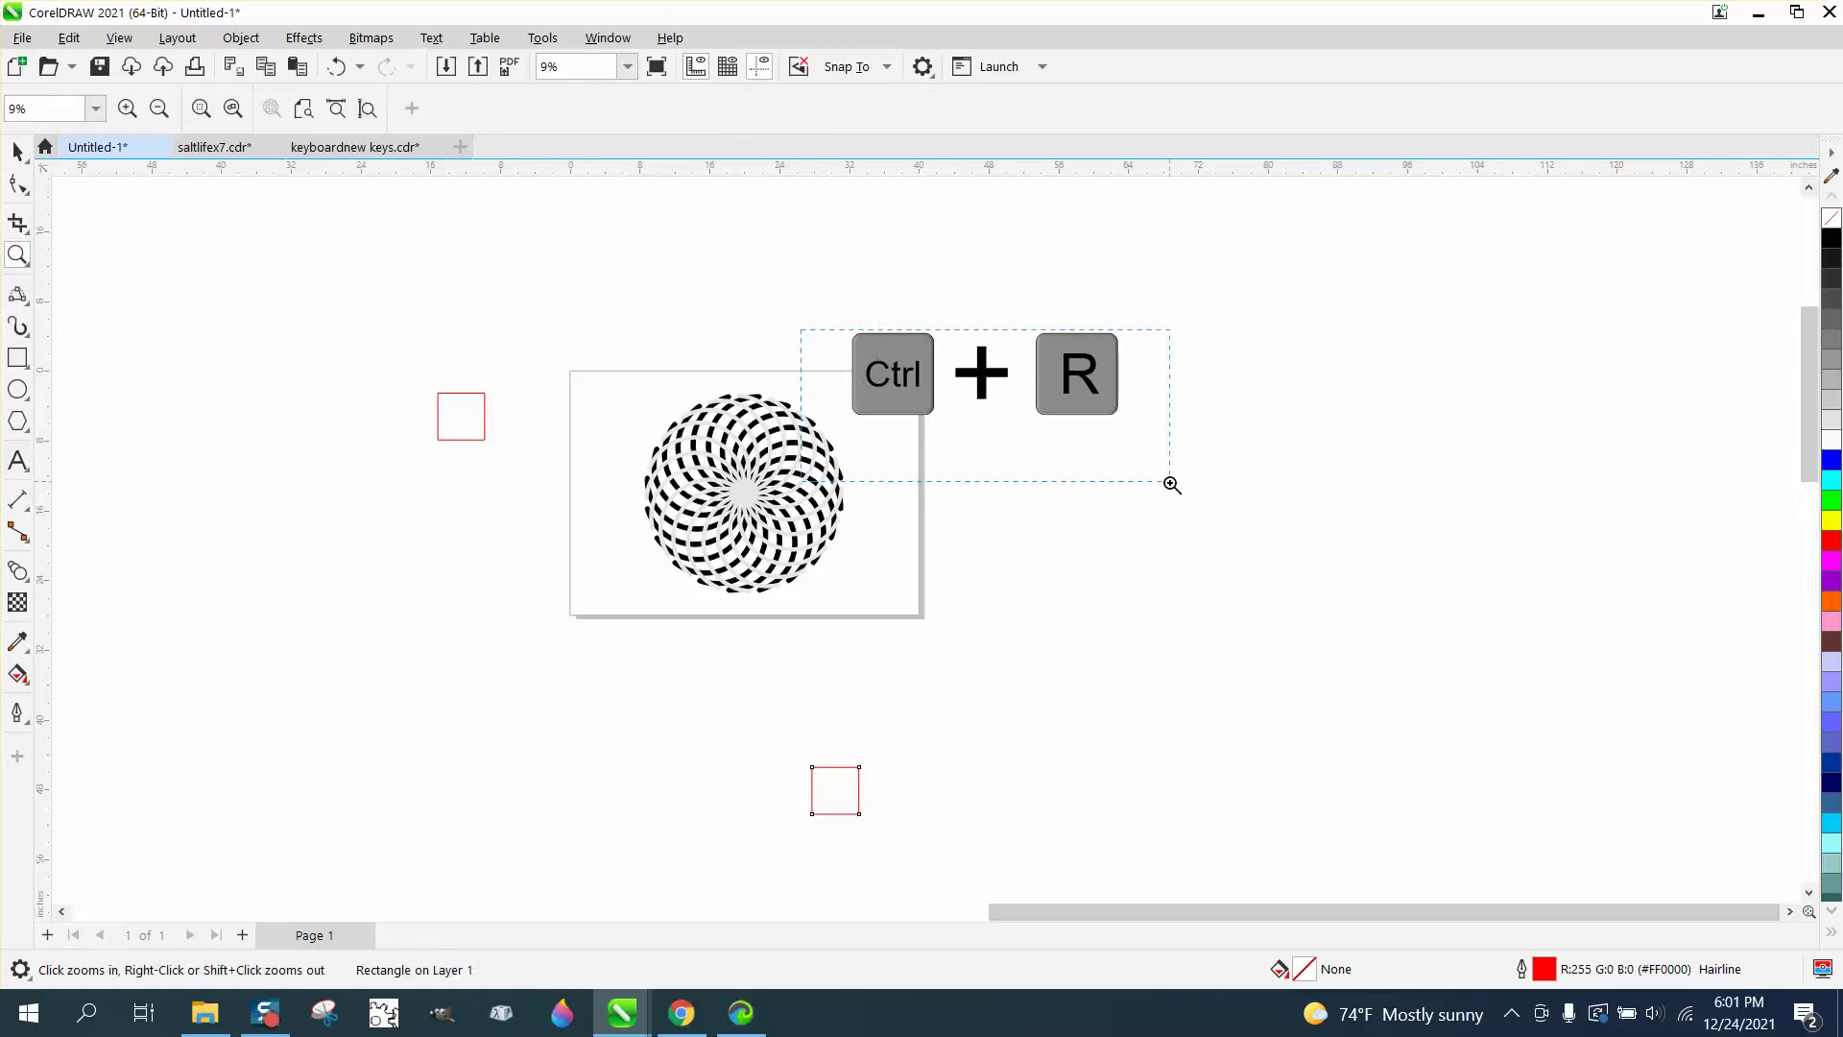
{"action": "left_click_drag", "start_coordinate": [938, 408], "coordinate": [1172, 484]}
{"action": "scroll", "coordinate": [757, 524], "scroll_direction": "down", "scroll_amount": 1}
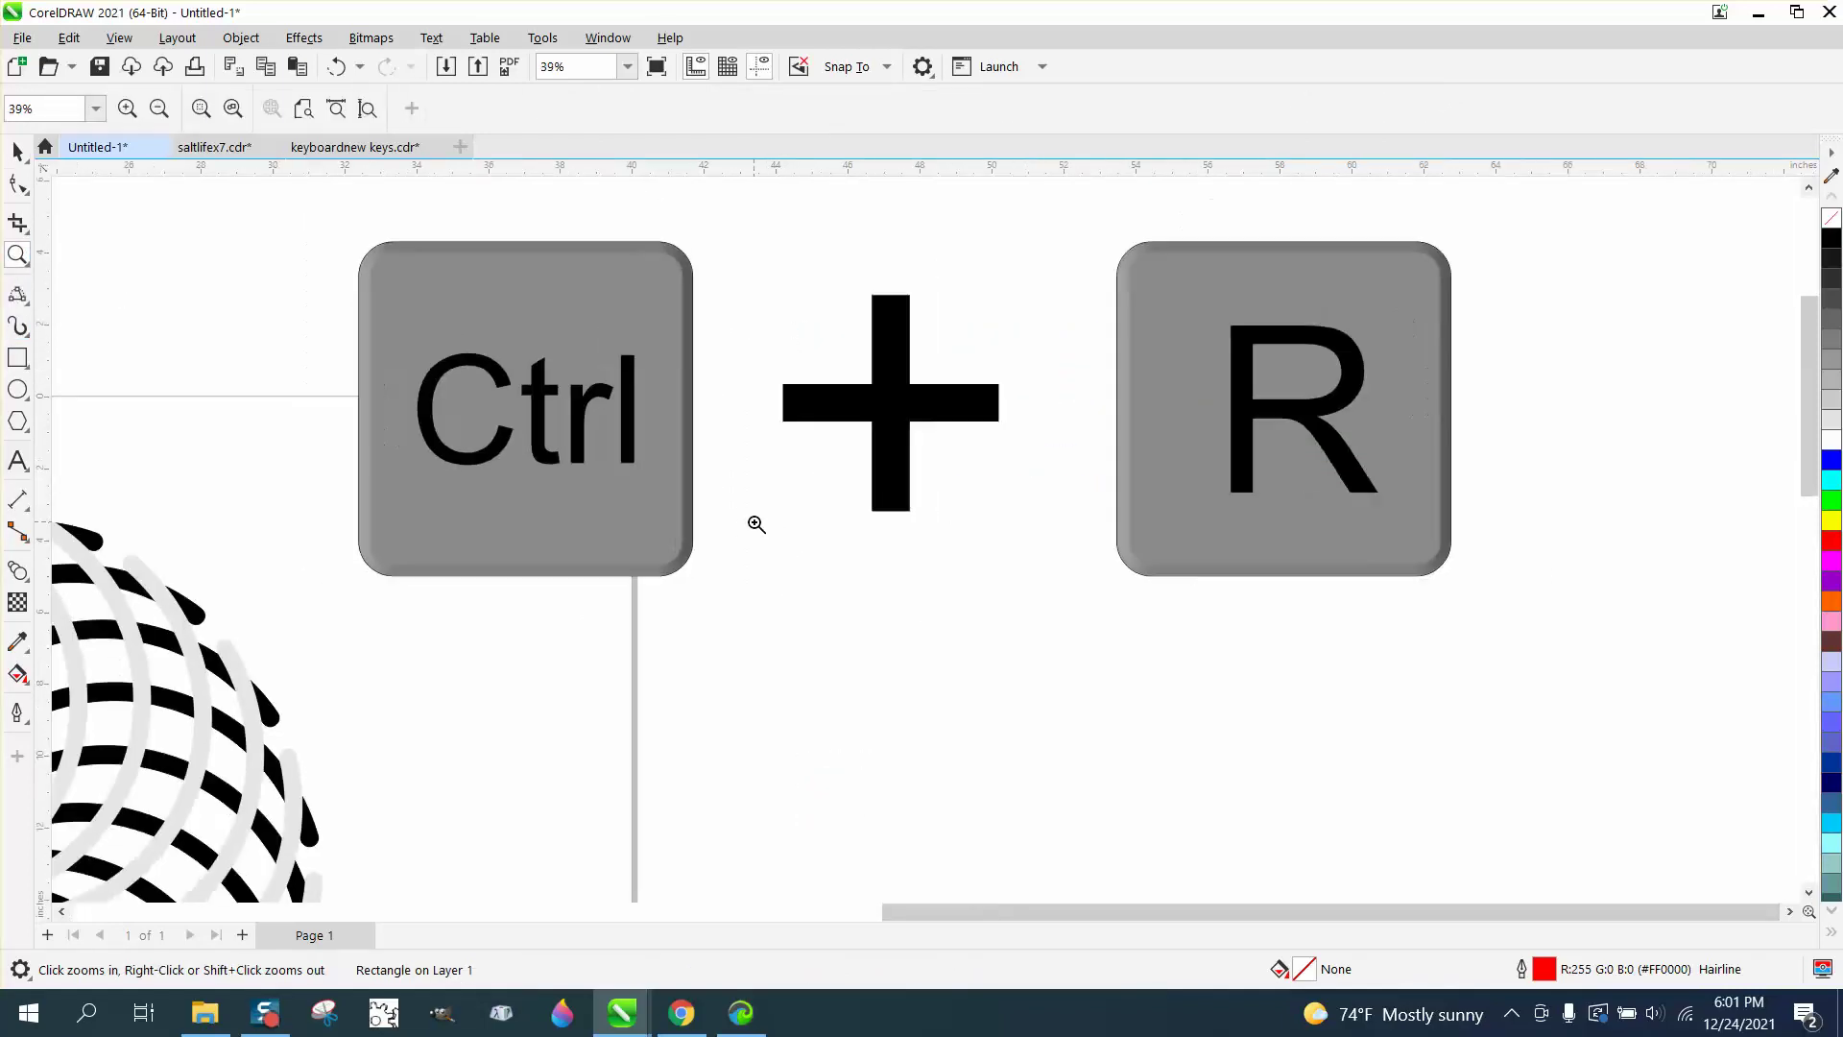
{"action": "scroll", "coordinate": [756, 523], "scroll_direction": "down", "scroll_amount": 1}
{"action": "scroll", "coordinate": [756, 523], "scroll_direction": "down", "scroll_amount": 1}
{"action": "scroll", "coordinate": [759, 525], "scroll_direction": "down", "scroll_amount": 1}
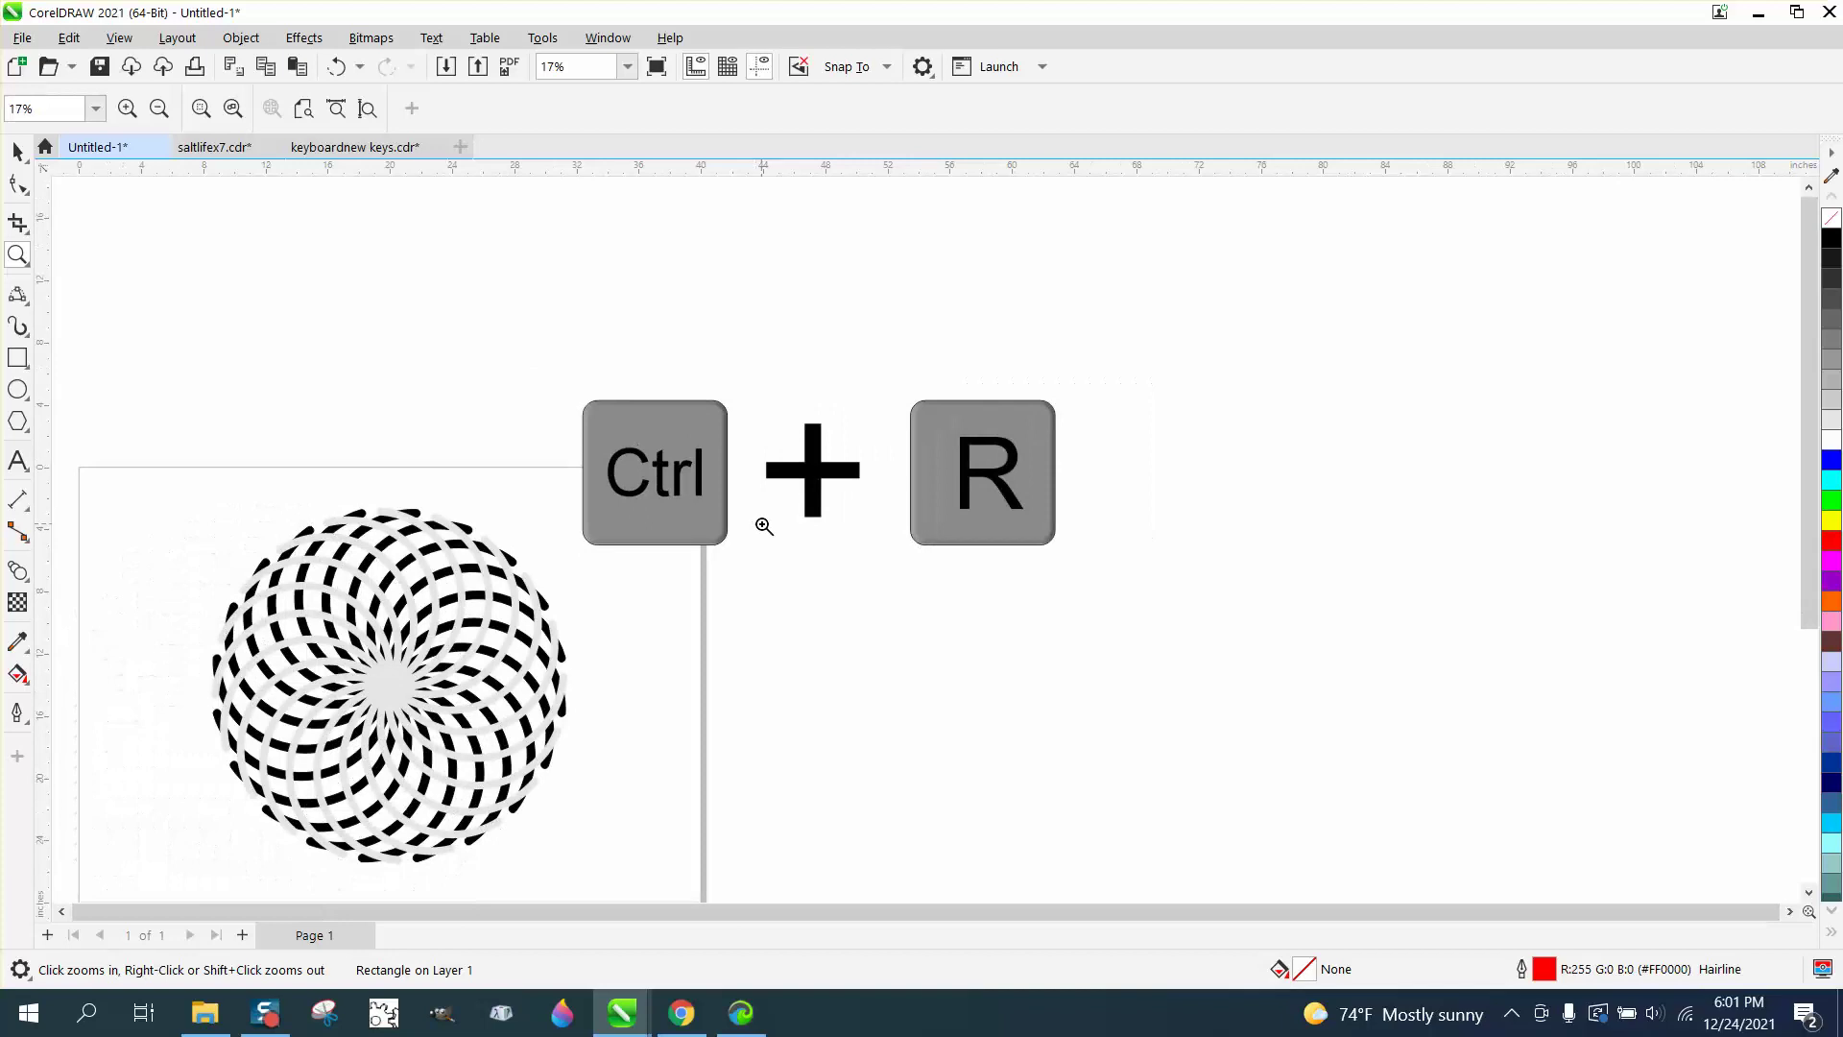
{"action": "left_click", "coordinate": [17, 152]}
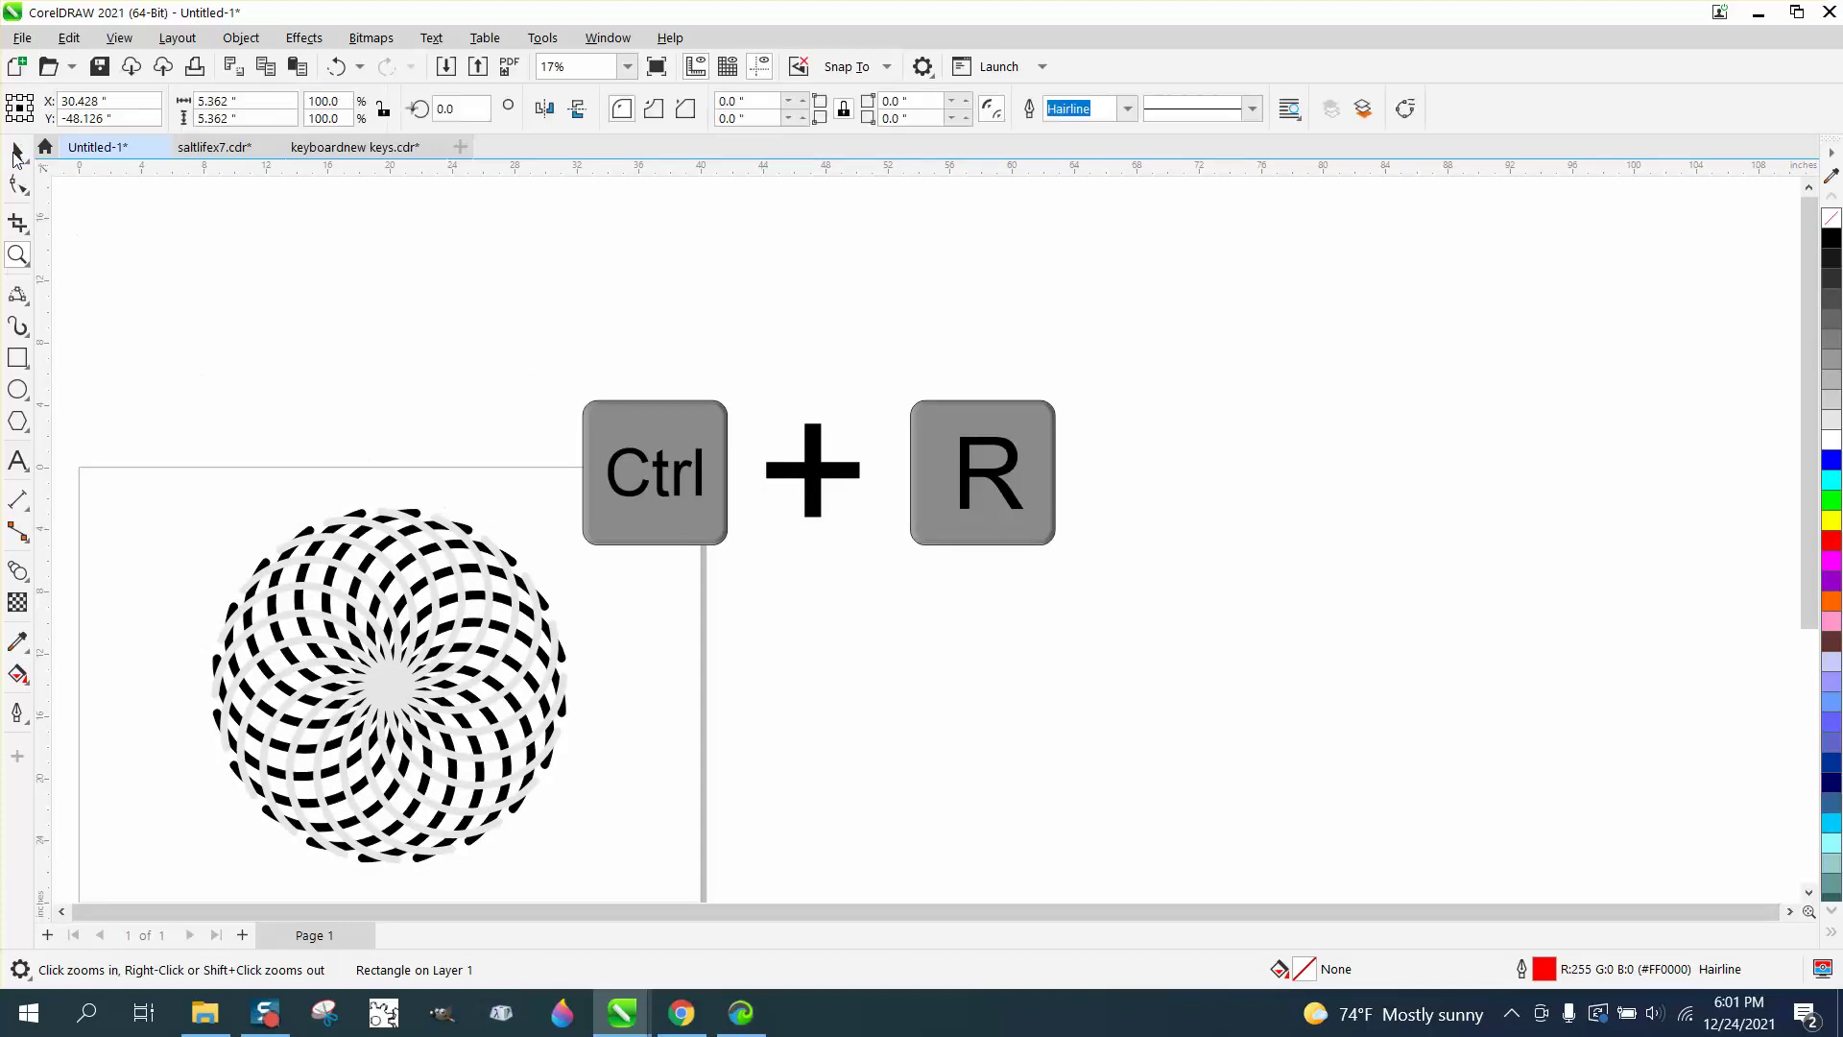
Step: Rotate the swirl pattern to 185° and repeat the rotation three times with Ctrl+R
{"action": "left_click", "coordinate": [441, 519]}
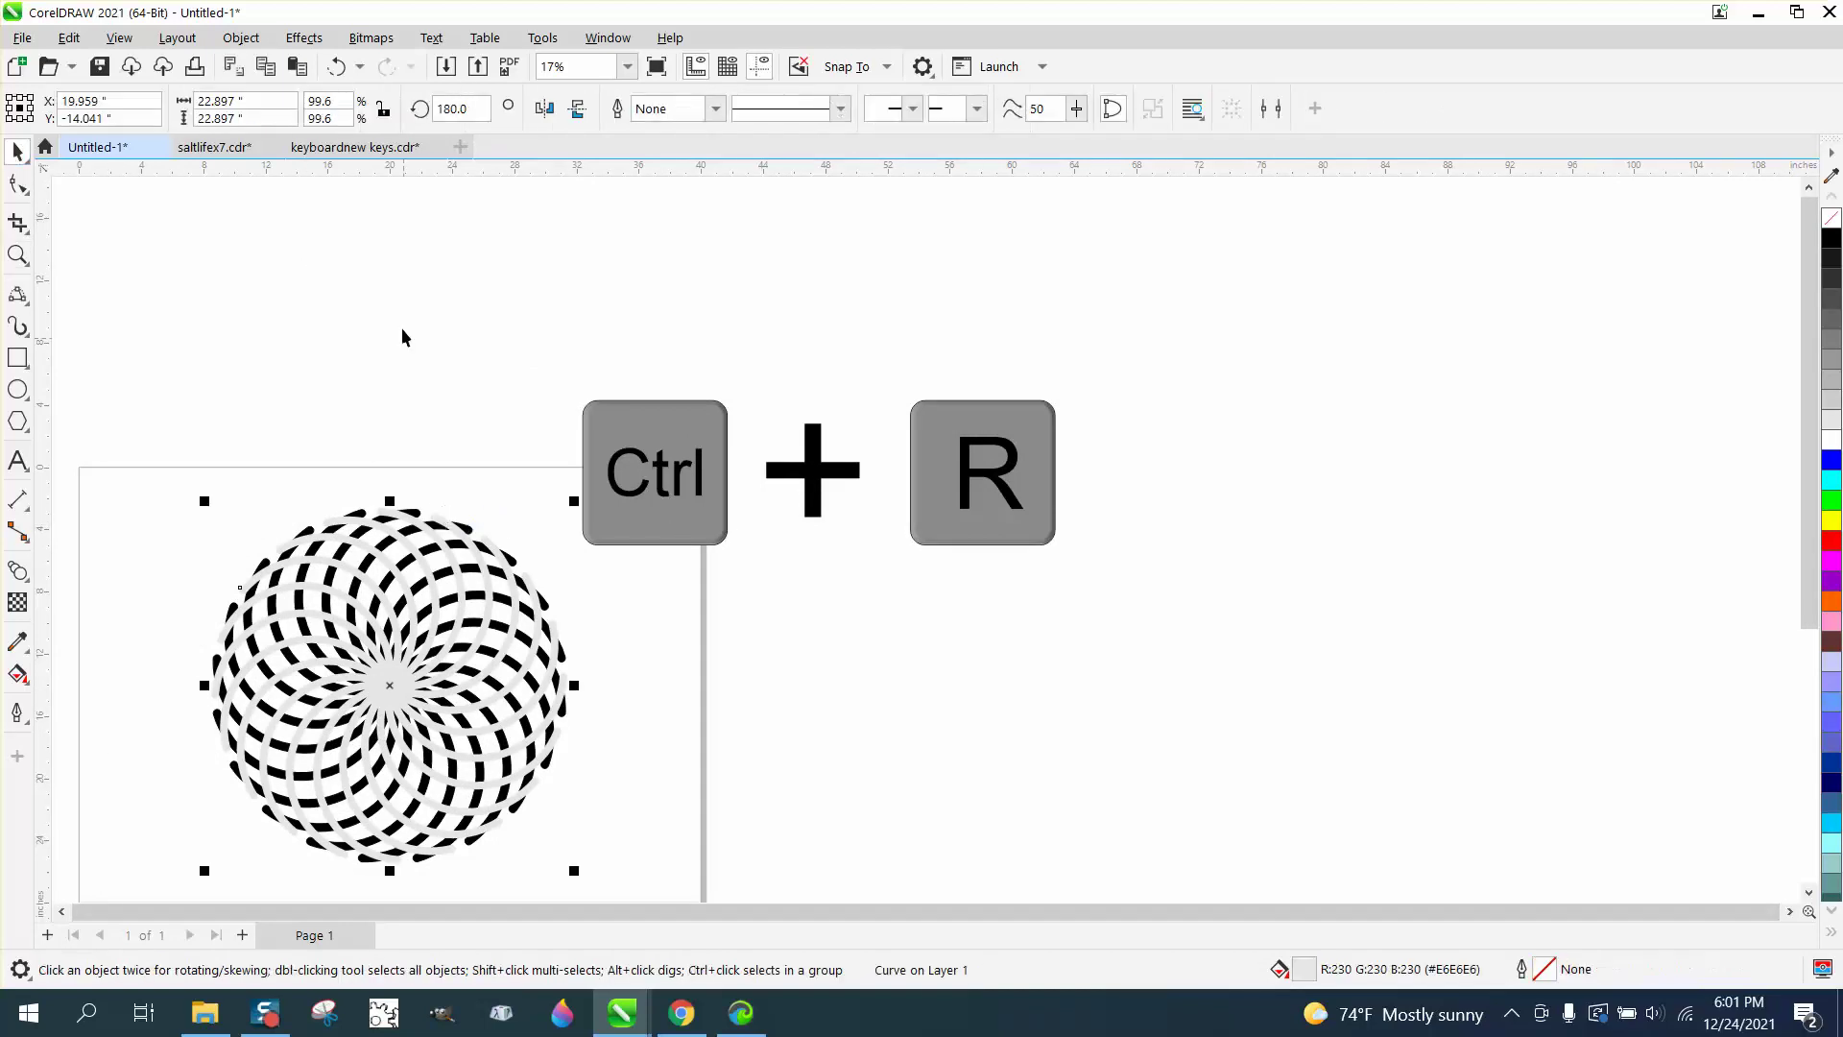
{"action": "double_click", "coordinate": [465, 114]}
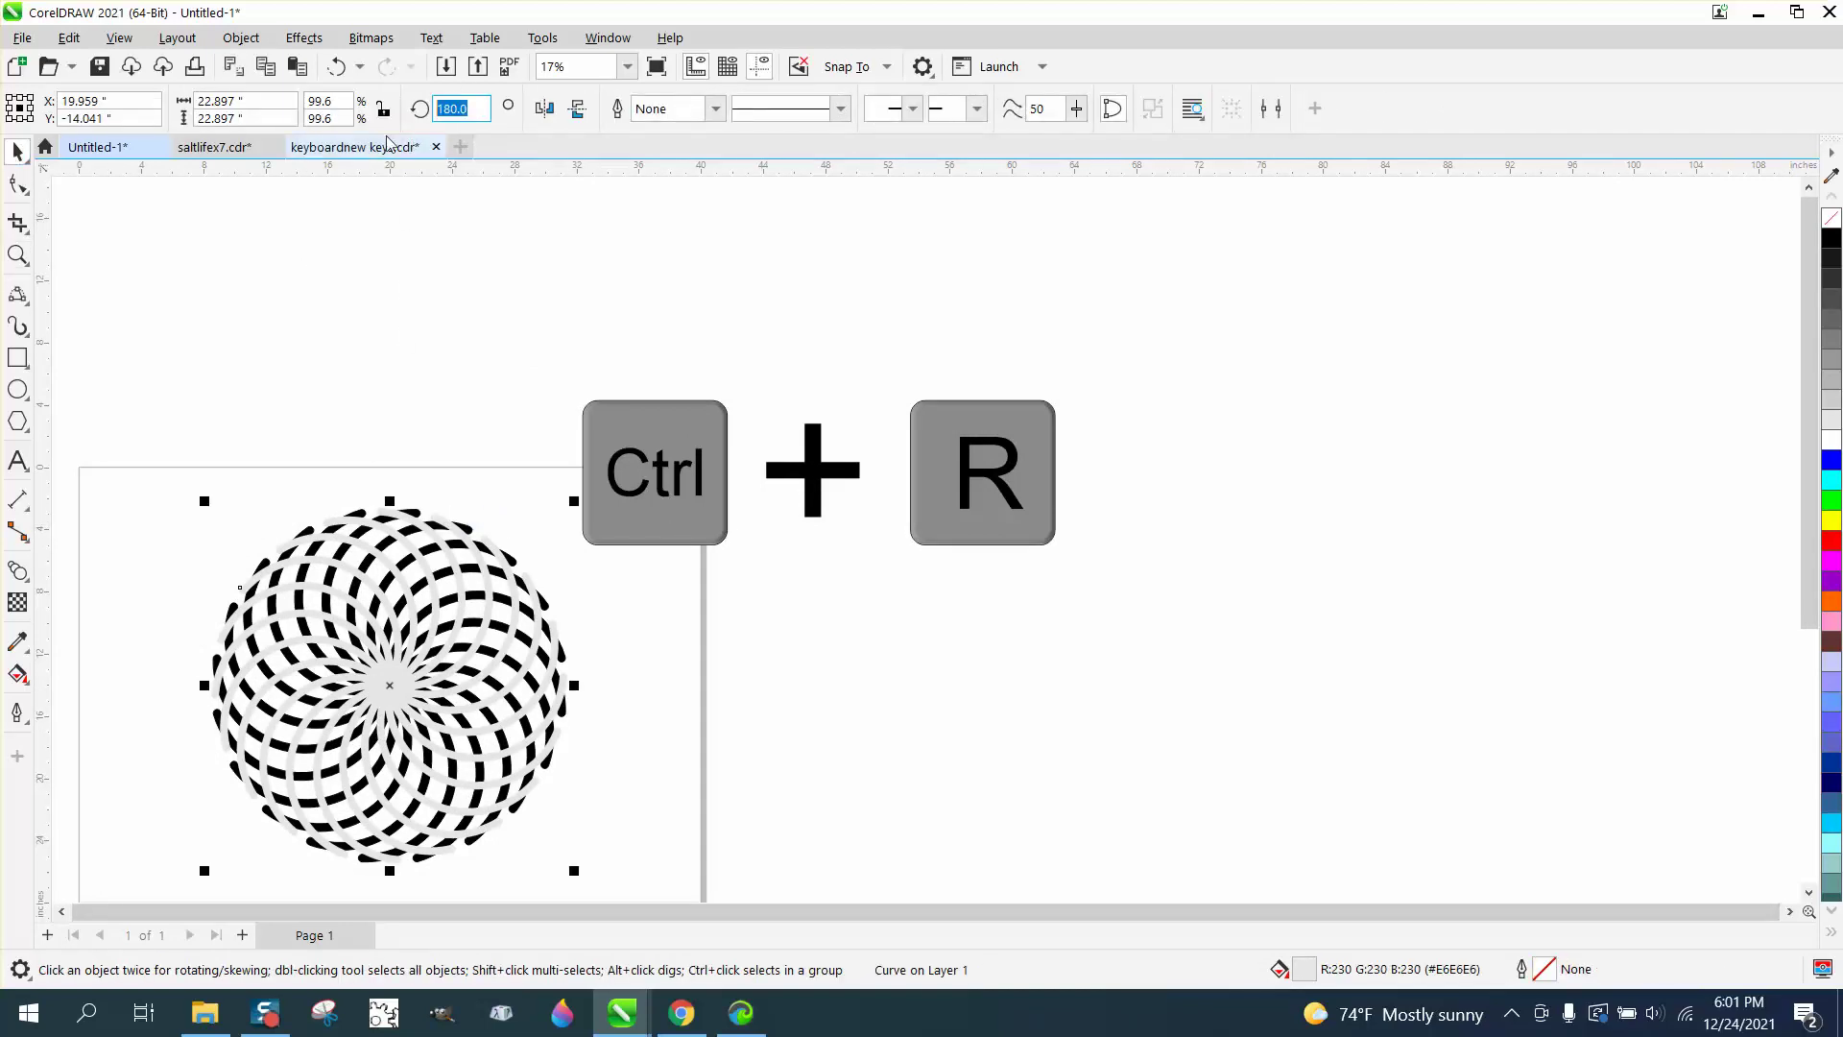
{"action": "type", "text": "185"}
{"action": "key", "text": "Return"}
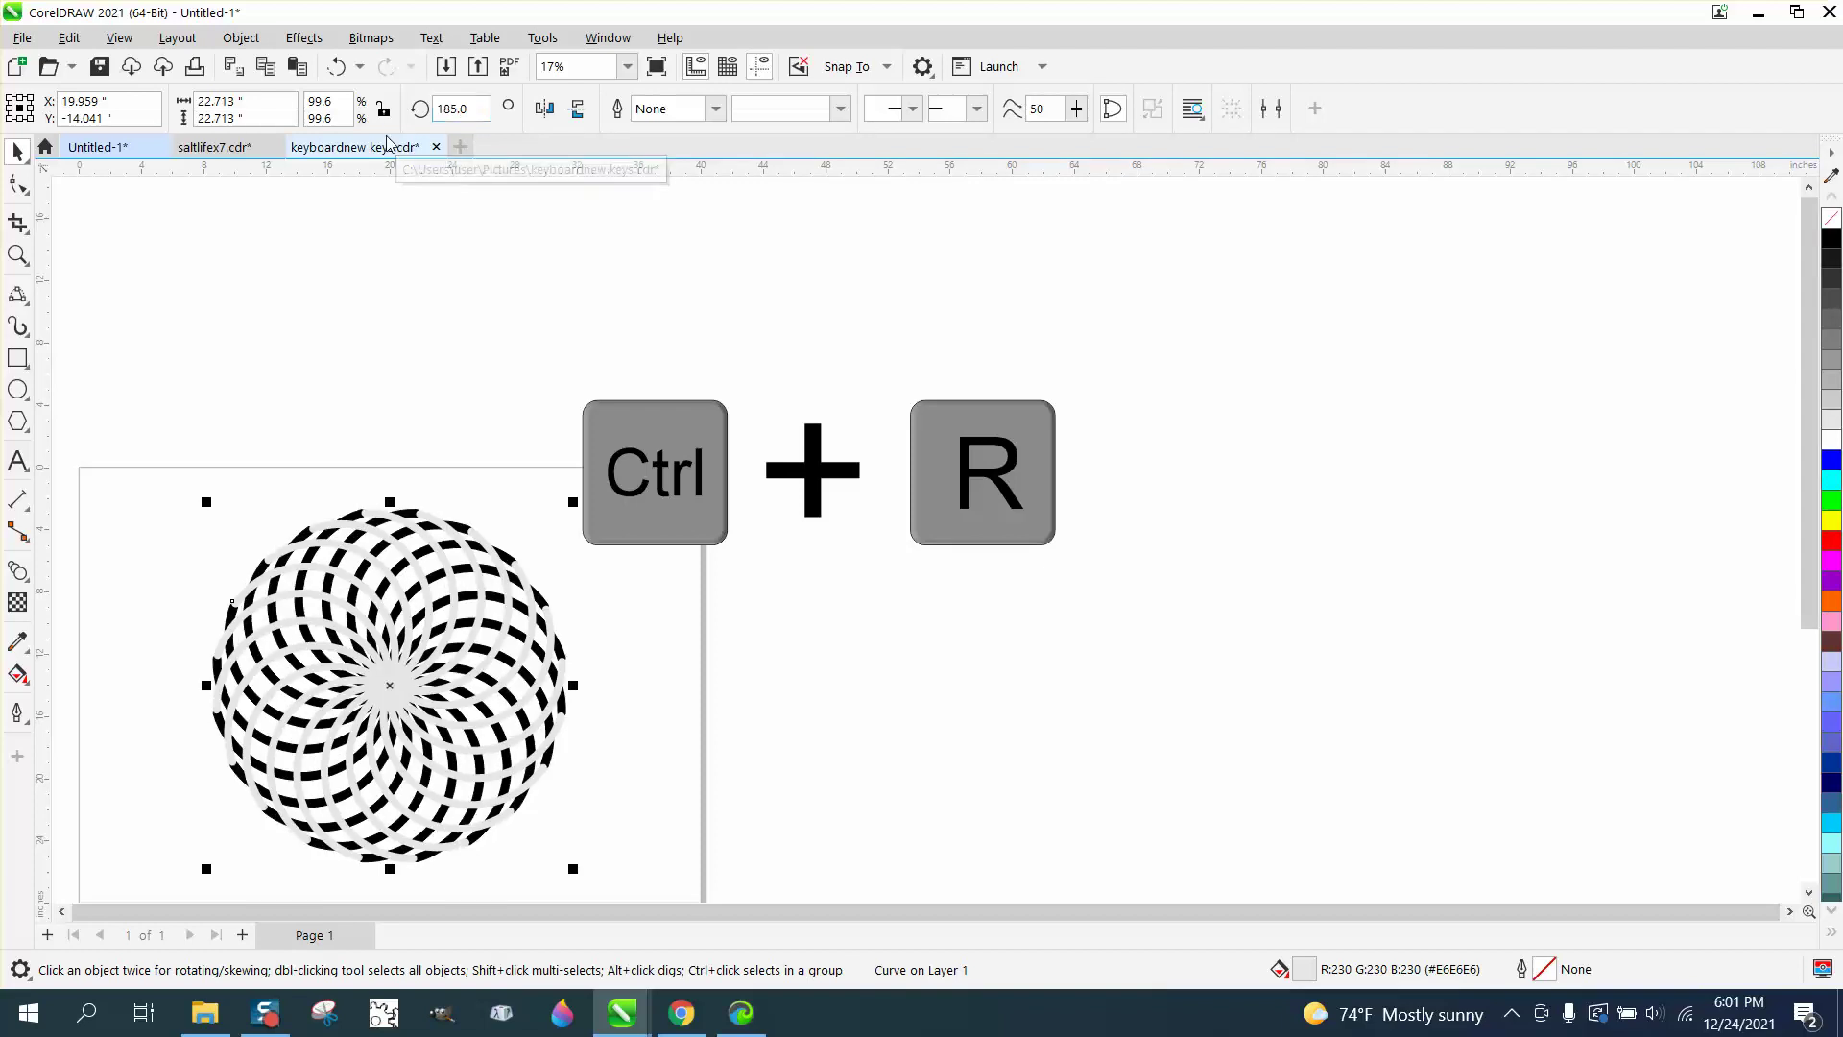
{"action": "key", "text": "ctrl+r"}
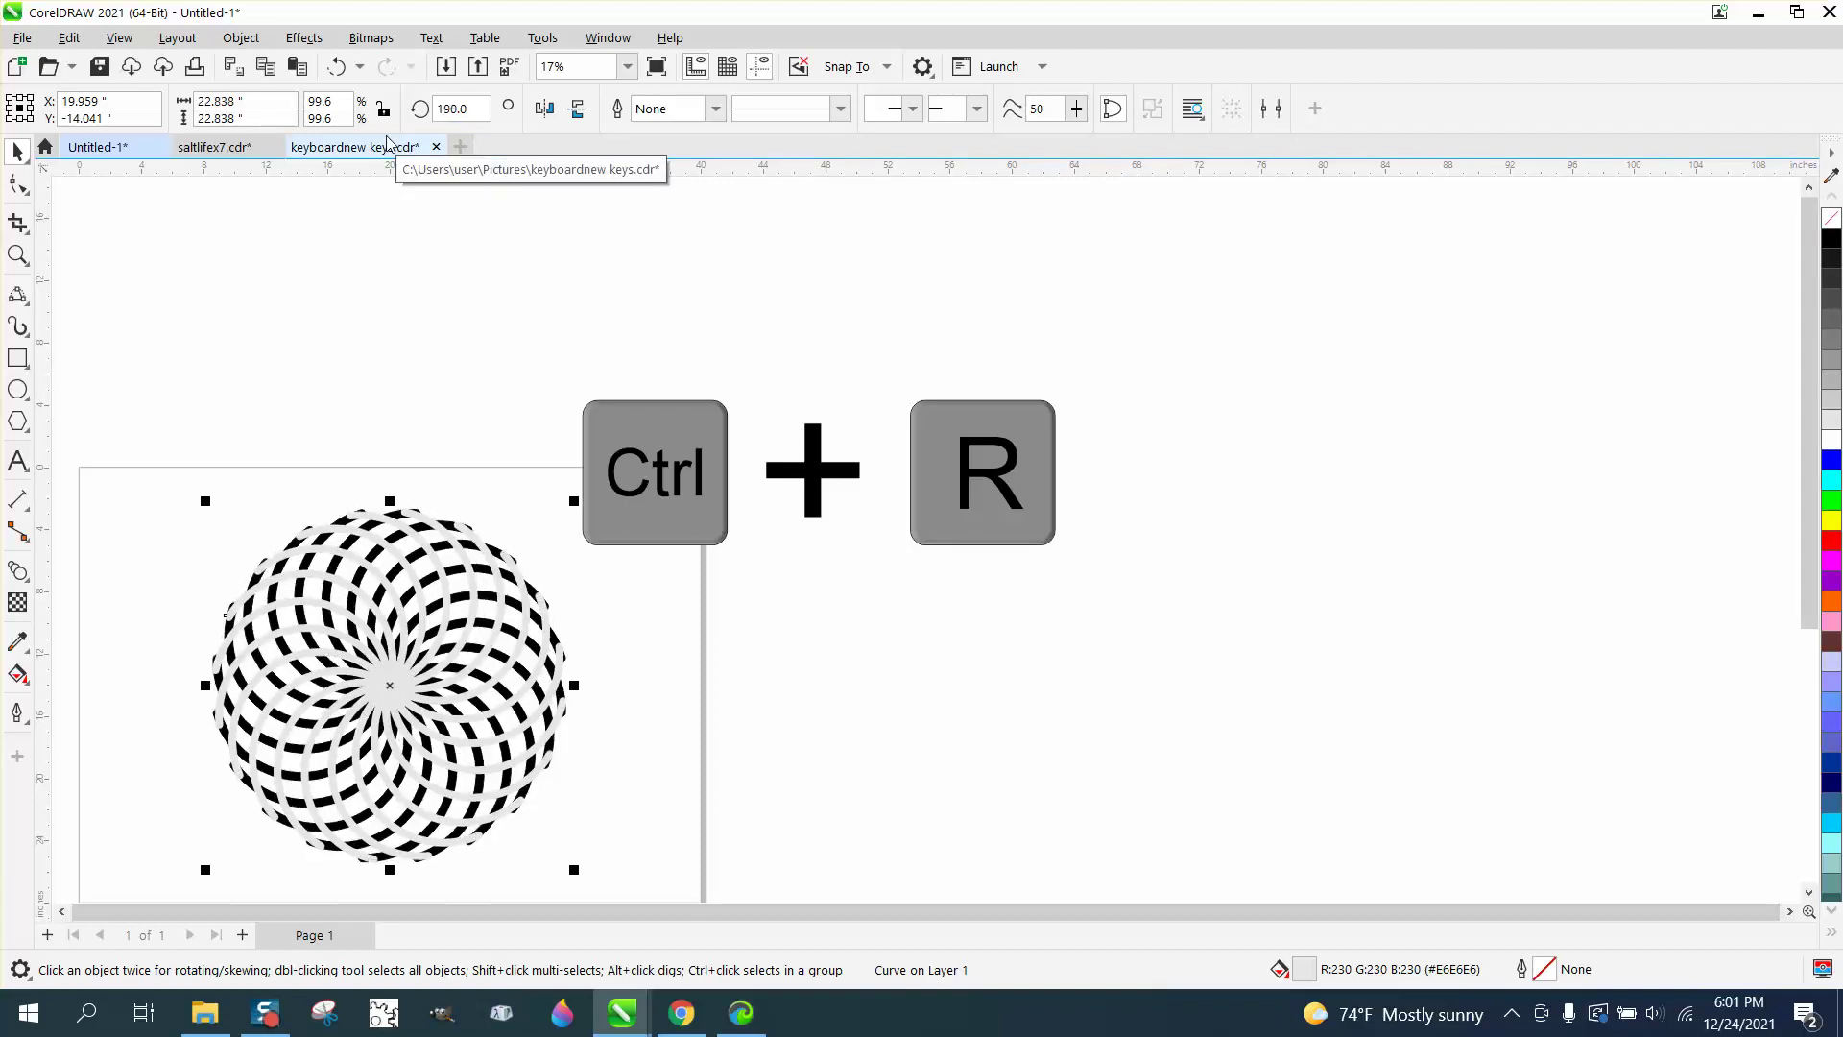
{"action": "key", "text": "ctrl+r"}
{"action": "key", "text": "ctrl+r"}
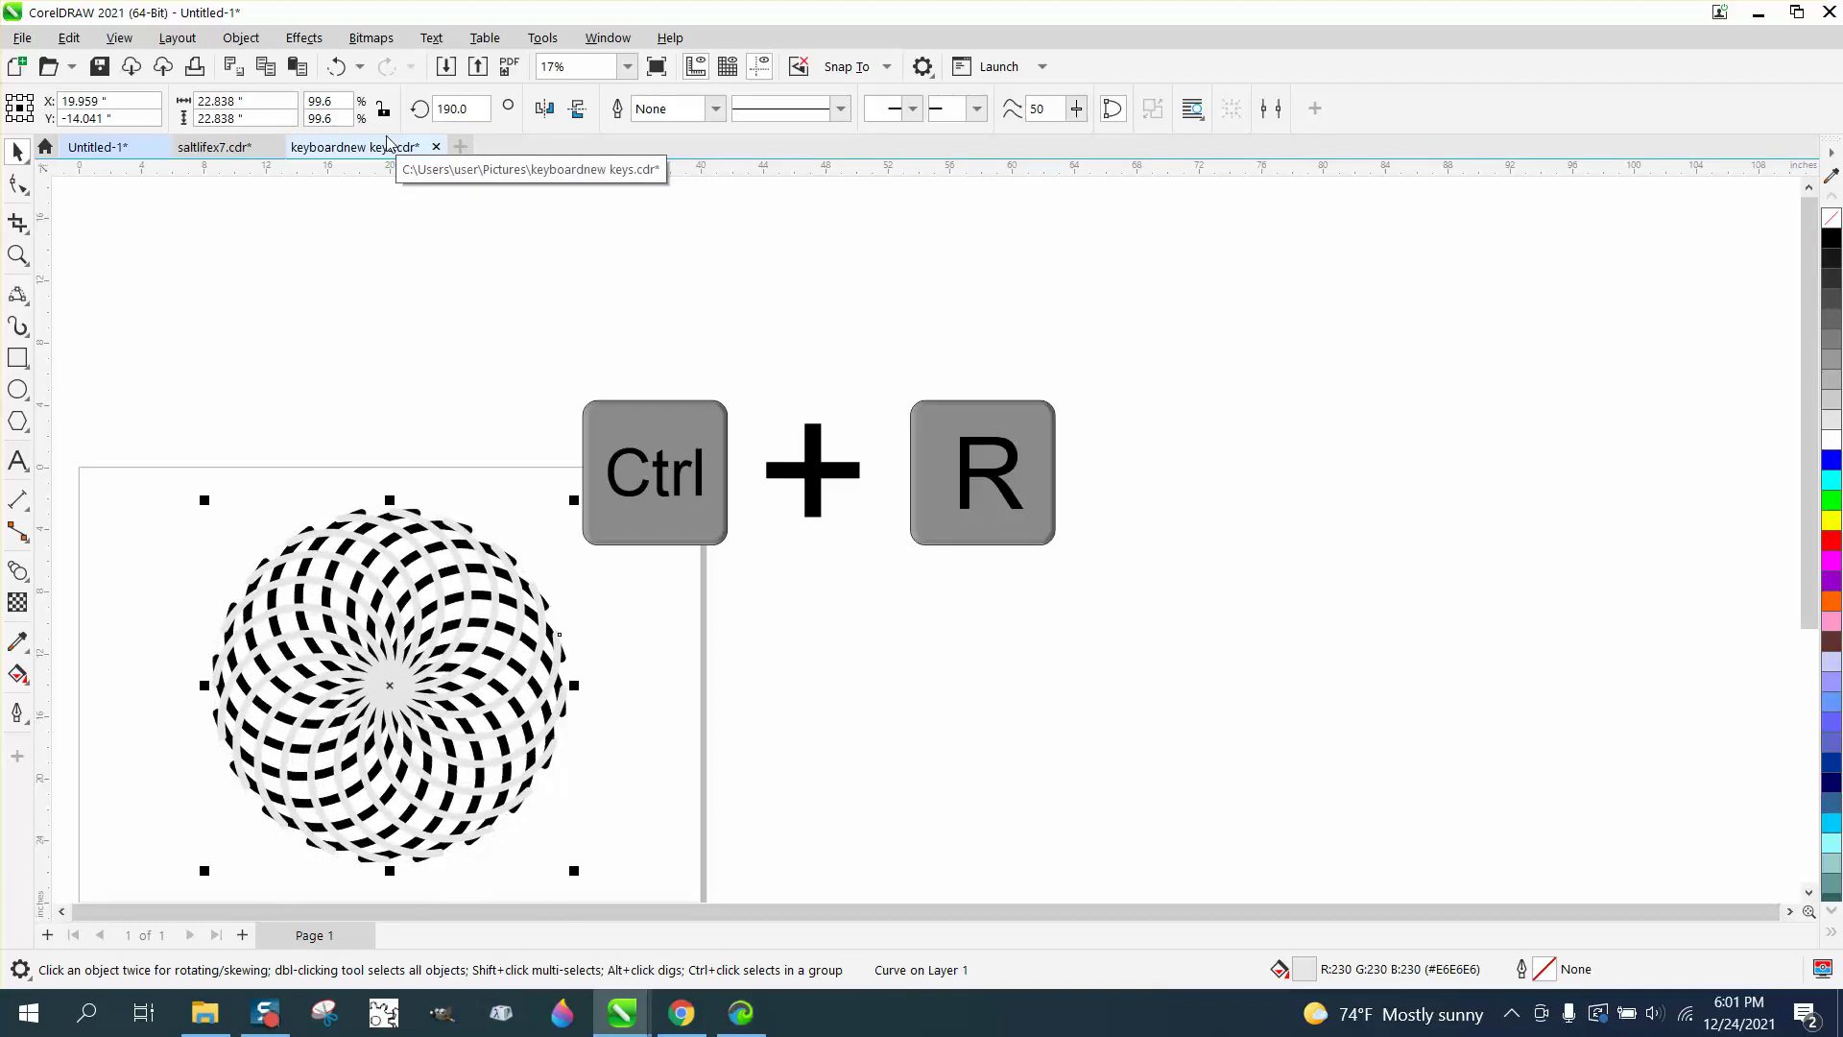
{"action": "key", "text": "ctrl+r"}
{"action": "key", "text": "ctrl+r"}
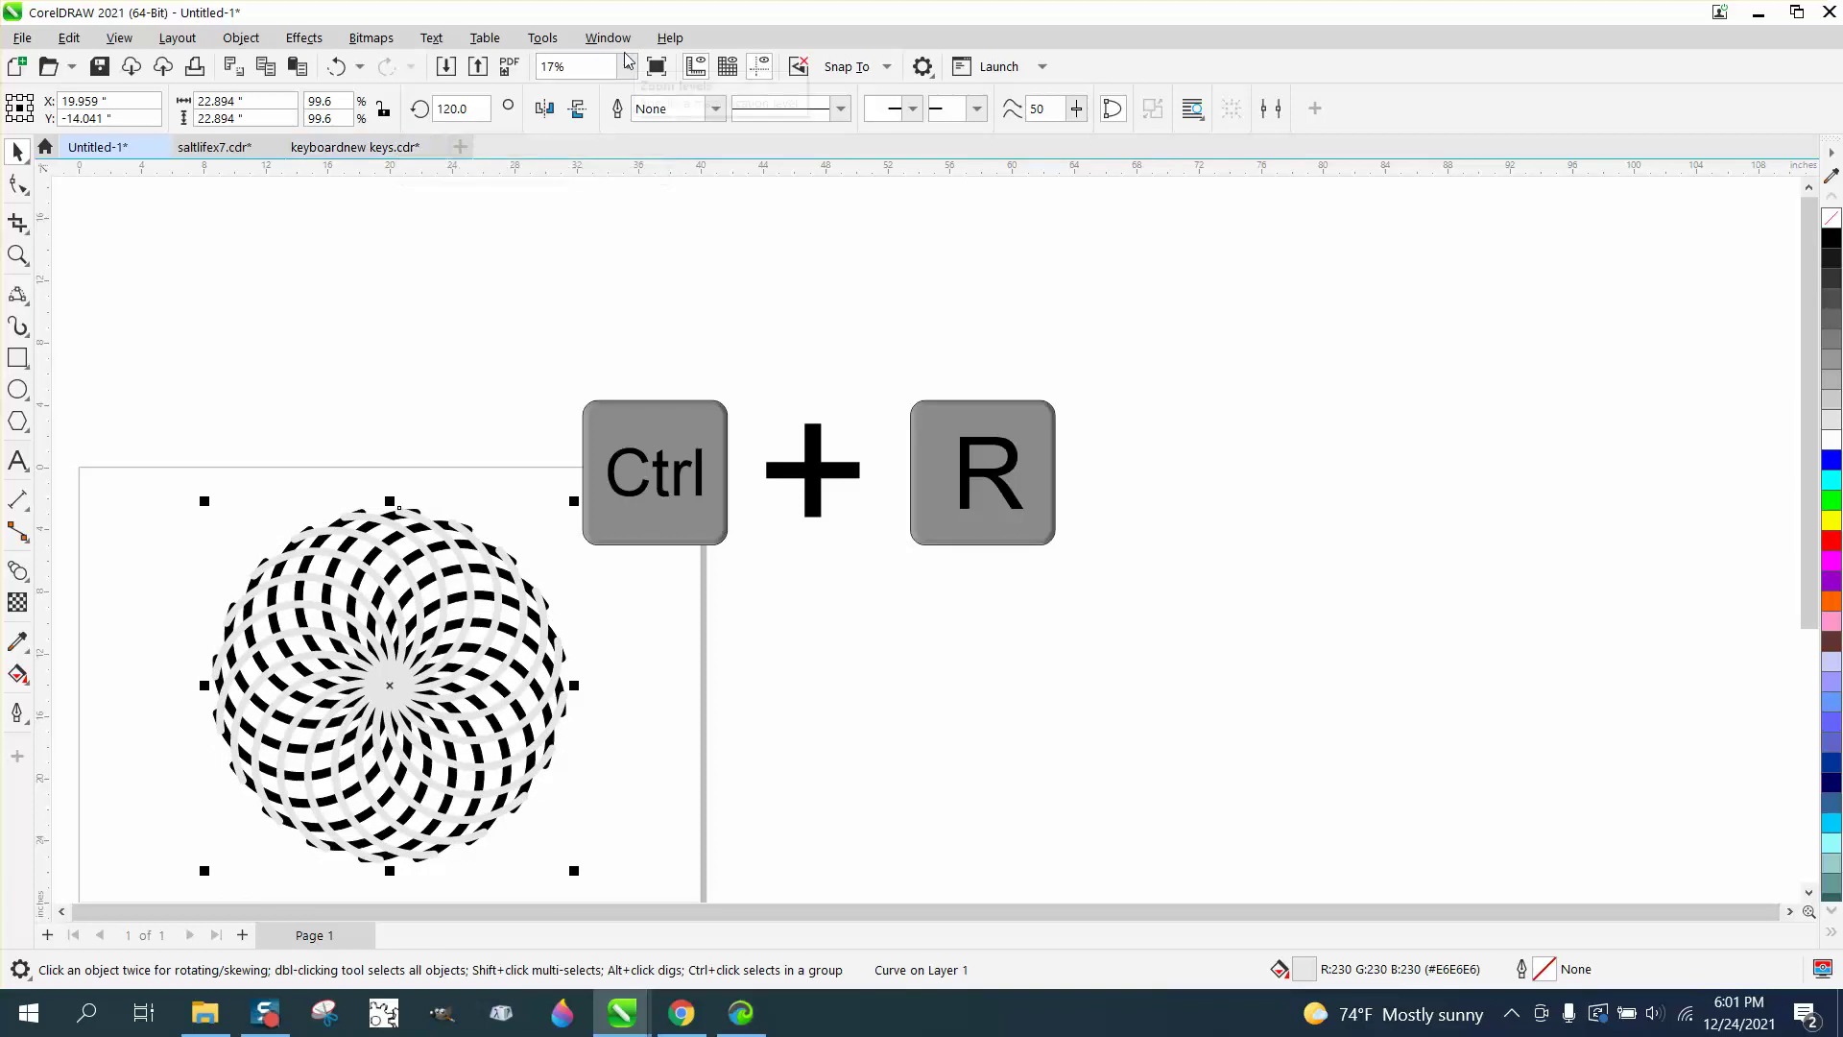